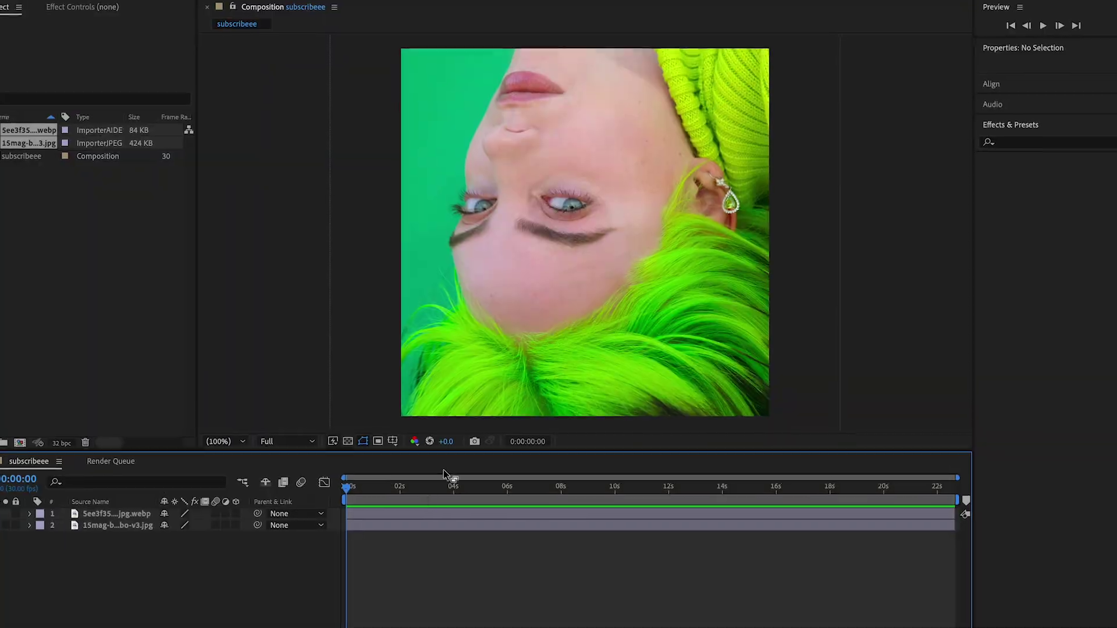
Step: Scale the image layers to fit the square frame and open the Advanced composition settings
click(417, 522)
key(s)
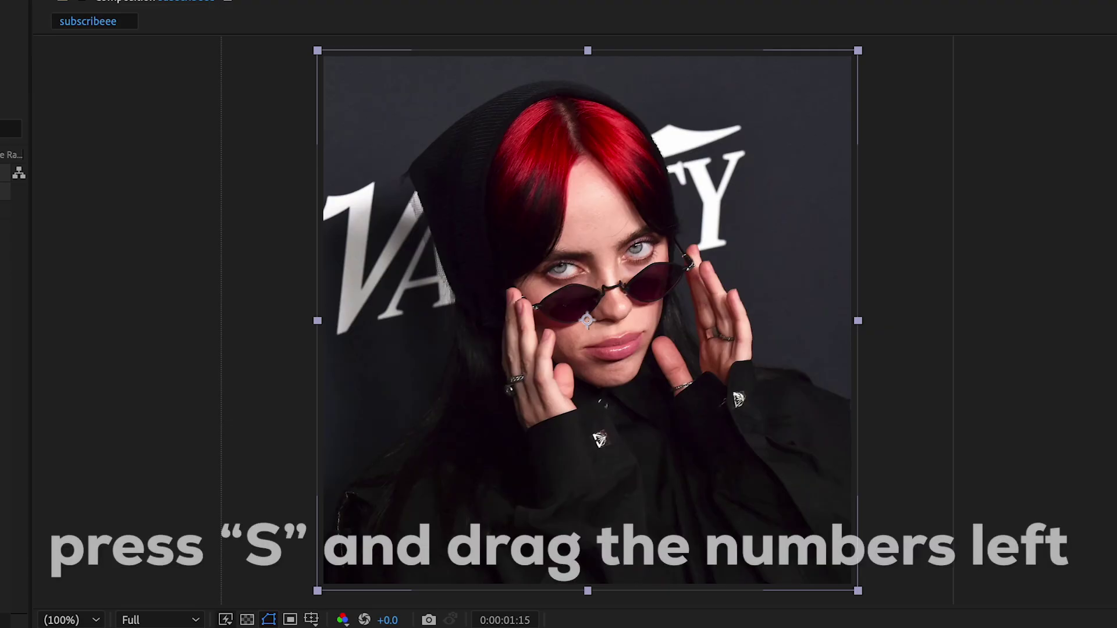
drag(175, 541, 208, 542)
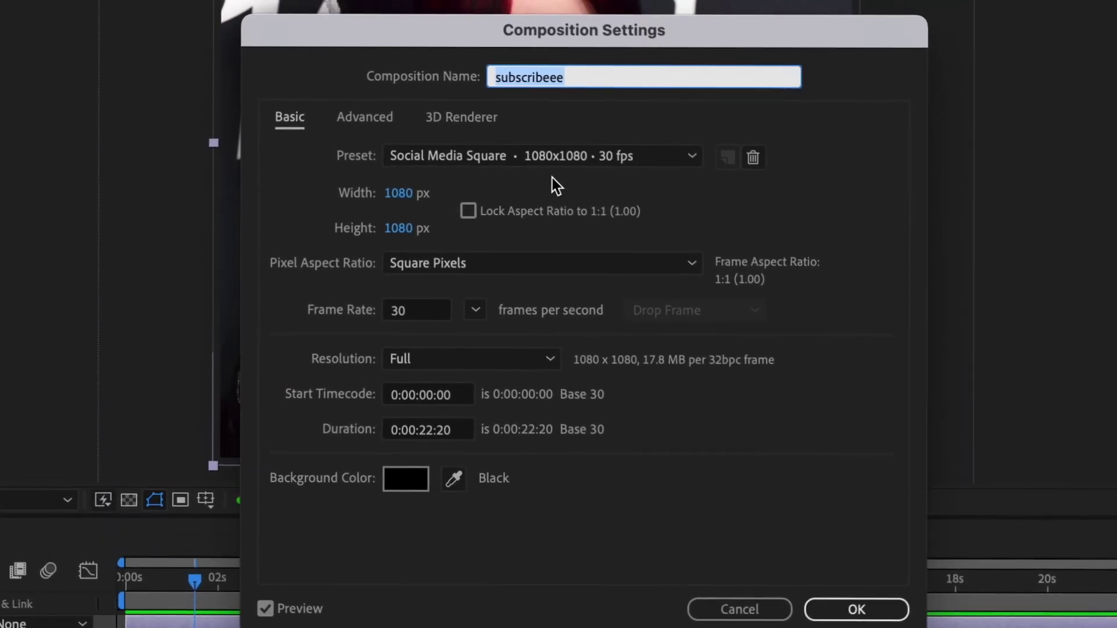
click(367, 115)
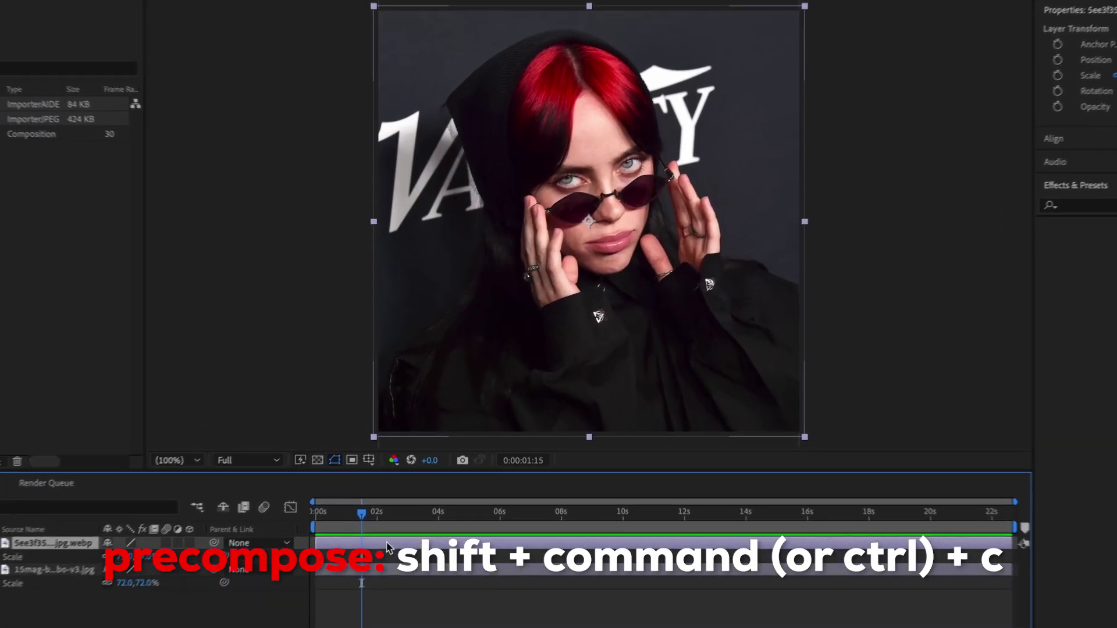
Step: Precompose the two image layers separately, moving all attributes into the new compositions
key(super+shift+c)
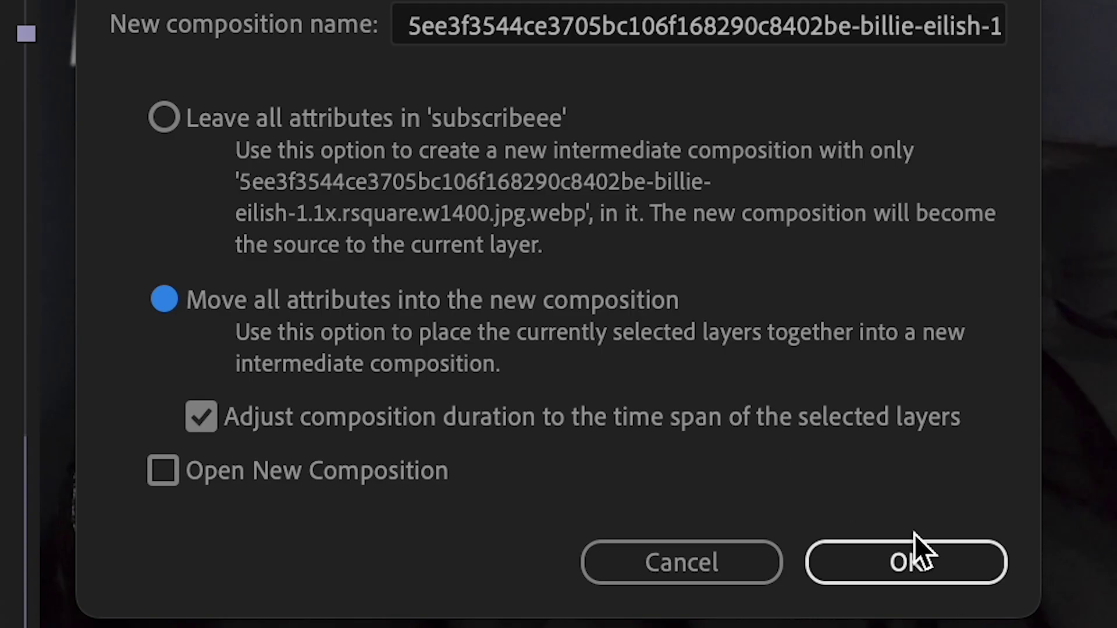
click(914, 541)
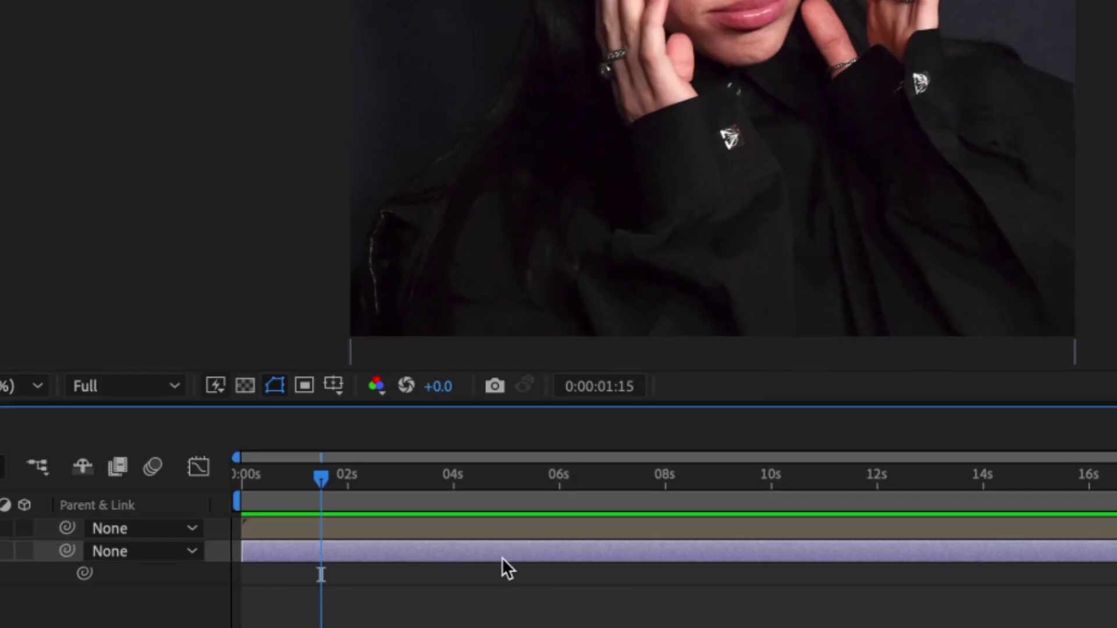
right_click(502, 557)
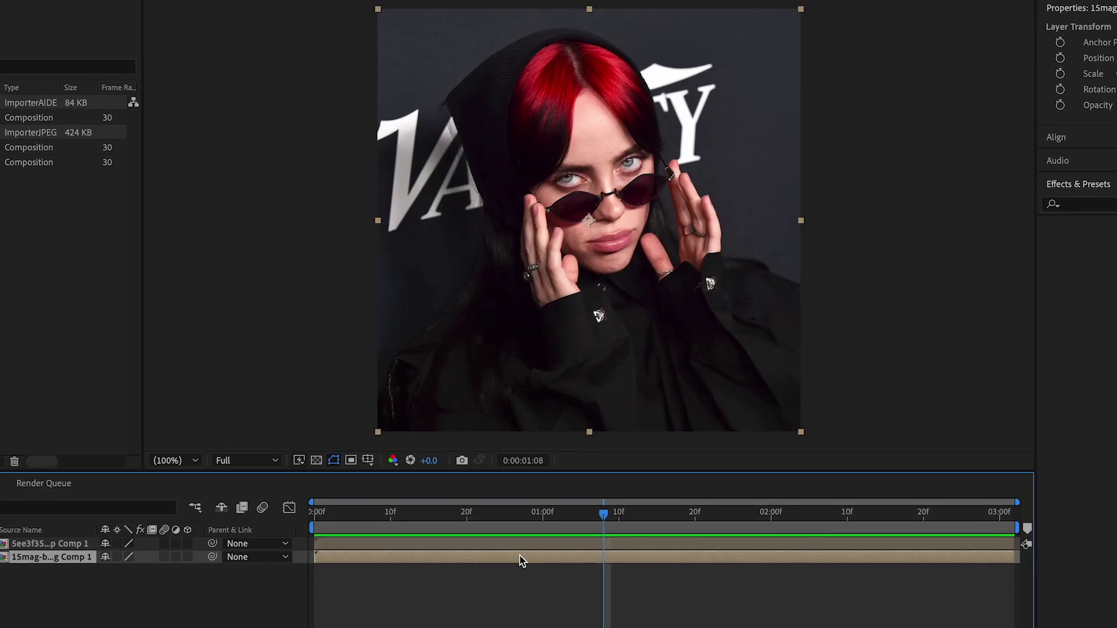
Step: Place the green-haired portrait's composition layer above the other one and set the current time to 0:00:00:13
click(521, 542)
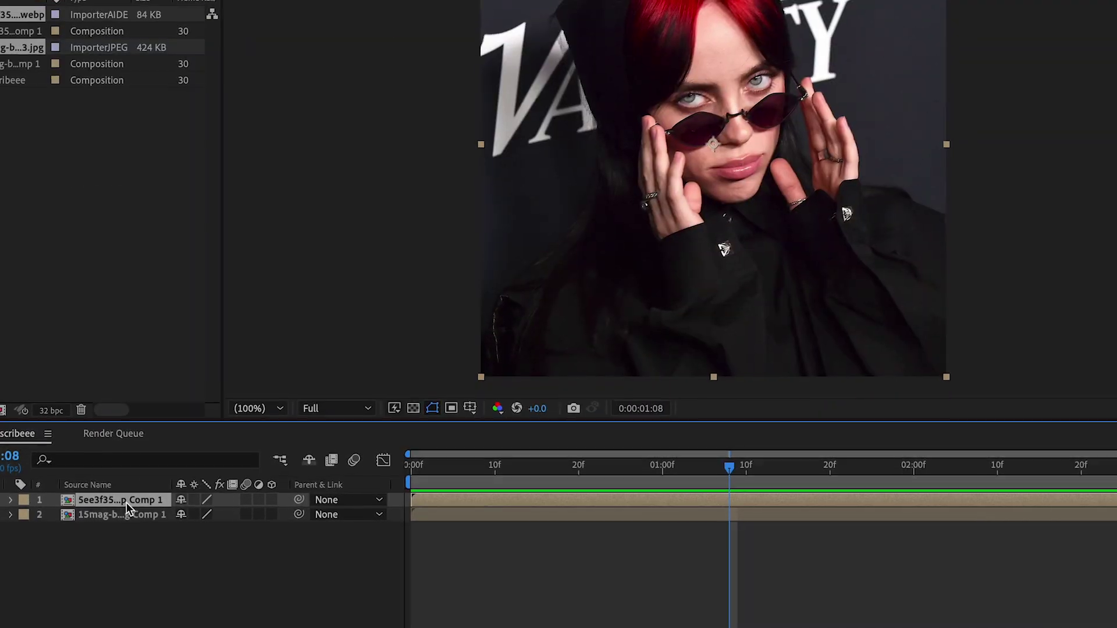
drag(123, 515, 133, 488)
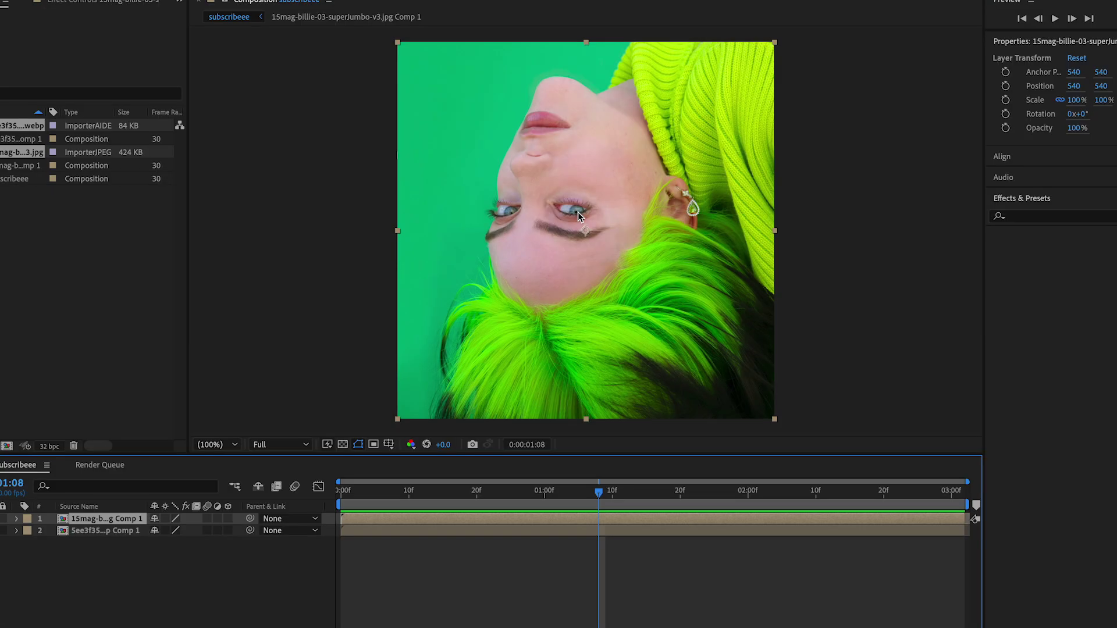
drag(575, 493, 435, 496)
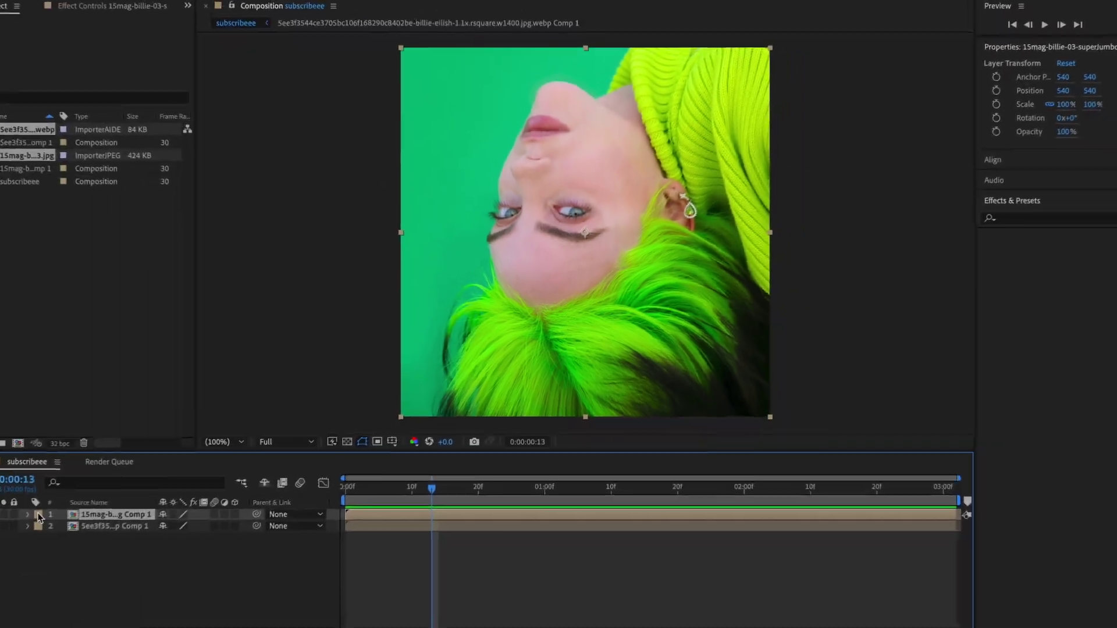
Step: Set the green-haired portrait layer's label colour to green and the other layer's to red
click(37, 515)
click(88, 425)
click(50, 520)
click(84, 396)
click(44, 521)
Step: Duplicate the green-labelled portrait layer and trace a closed Pen tool mask around the inner eye on the upper copy
click(82, 527)
key(ctrl+d)
key(g)
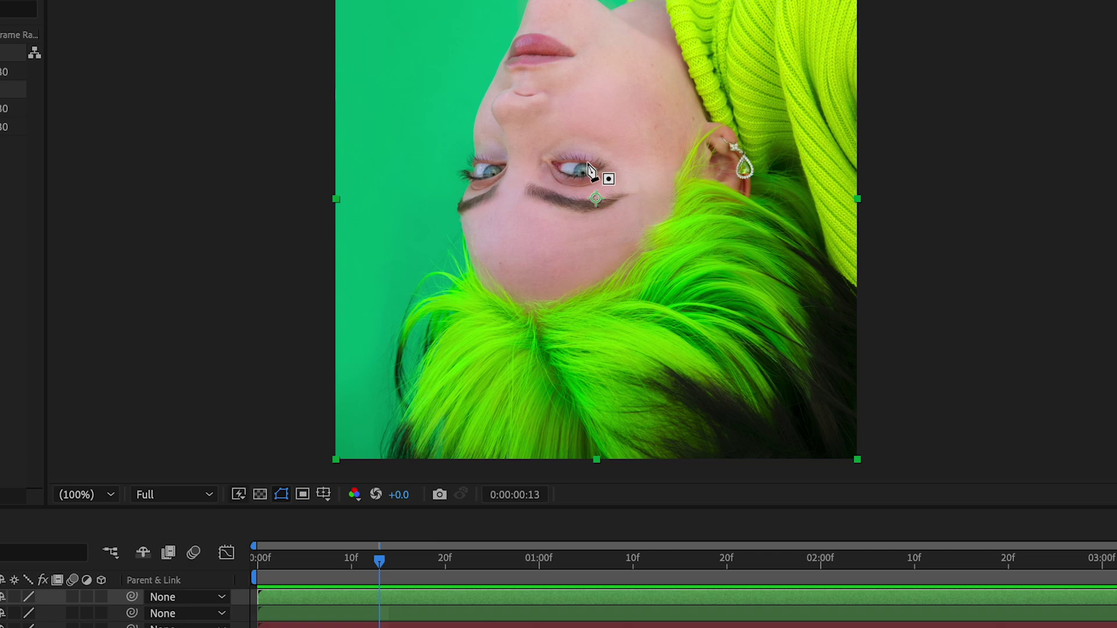
scroll(604, 211, up, 5)
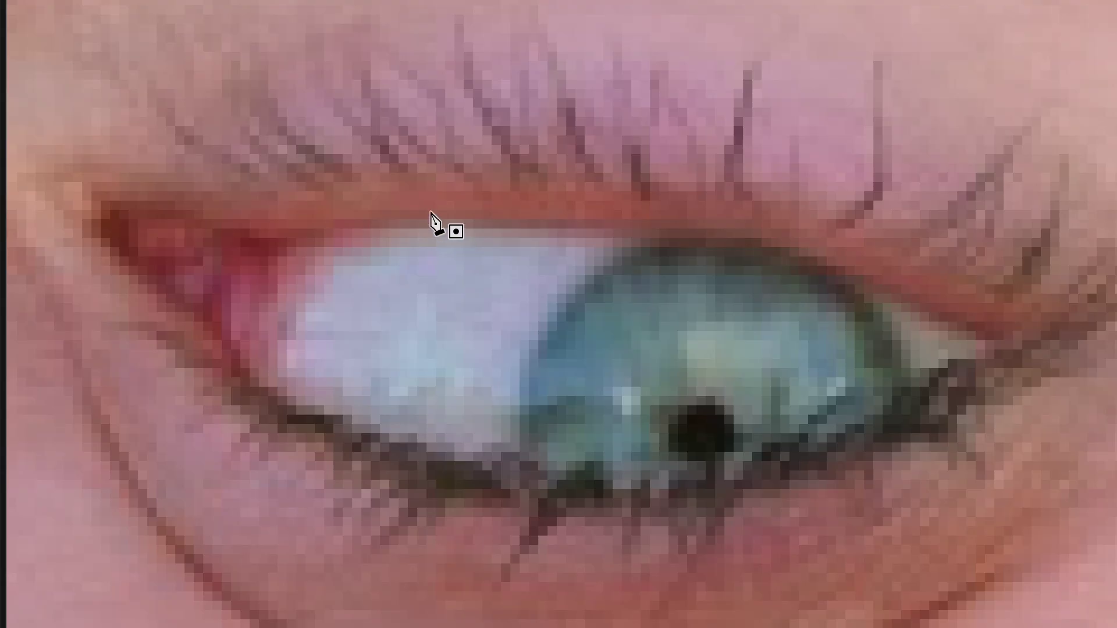
click(368, 228)
click(310, 241)
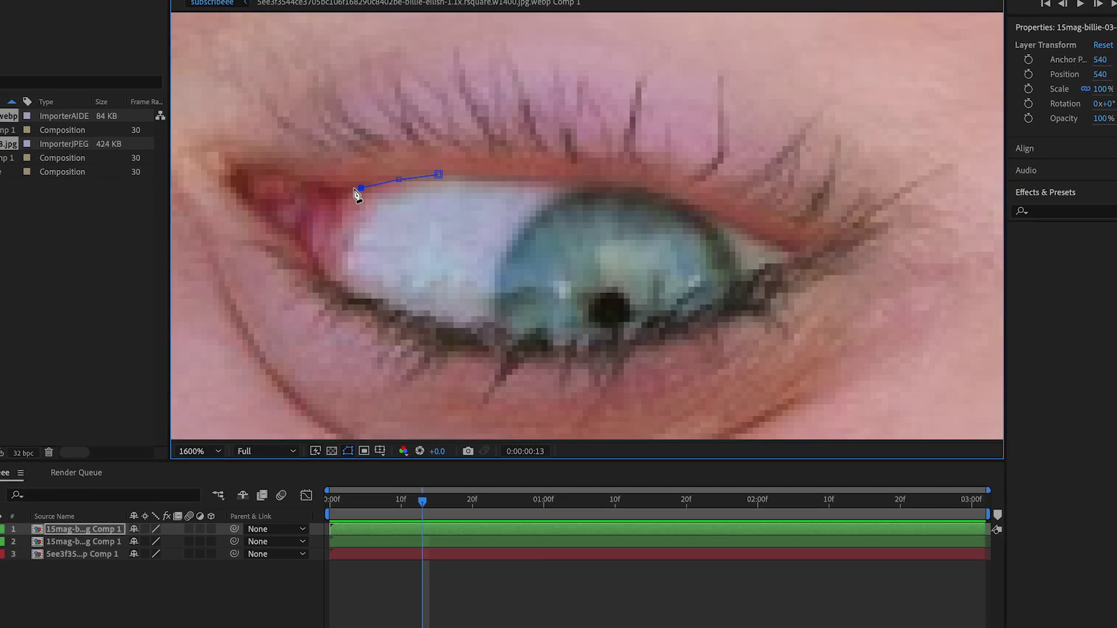
click(283, 245)
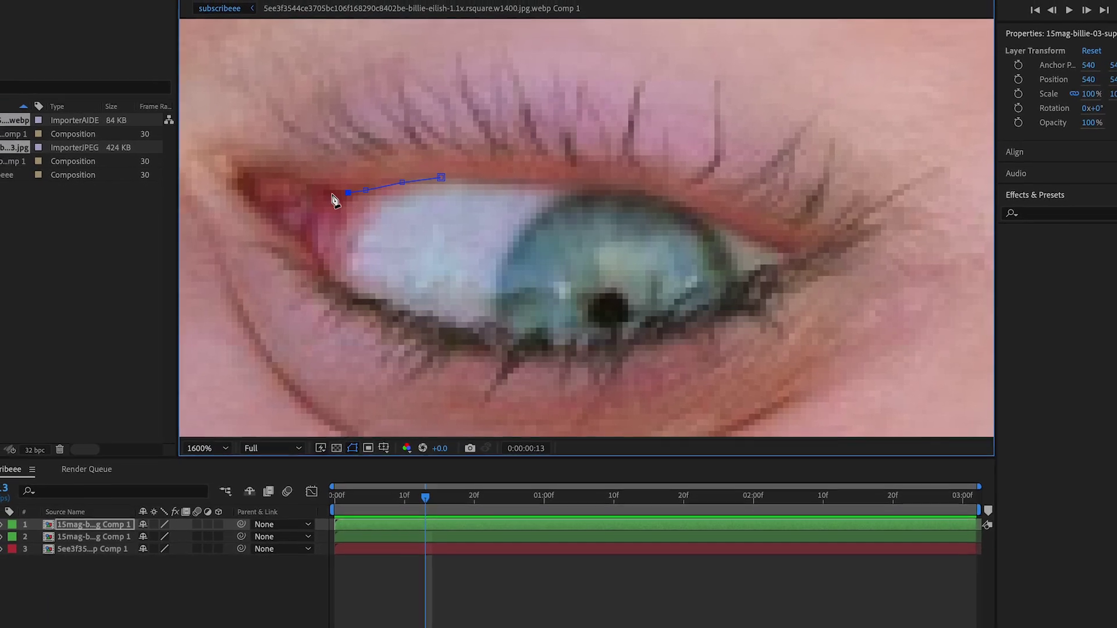
click(328, 193)
click(308, 183)
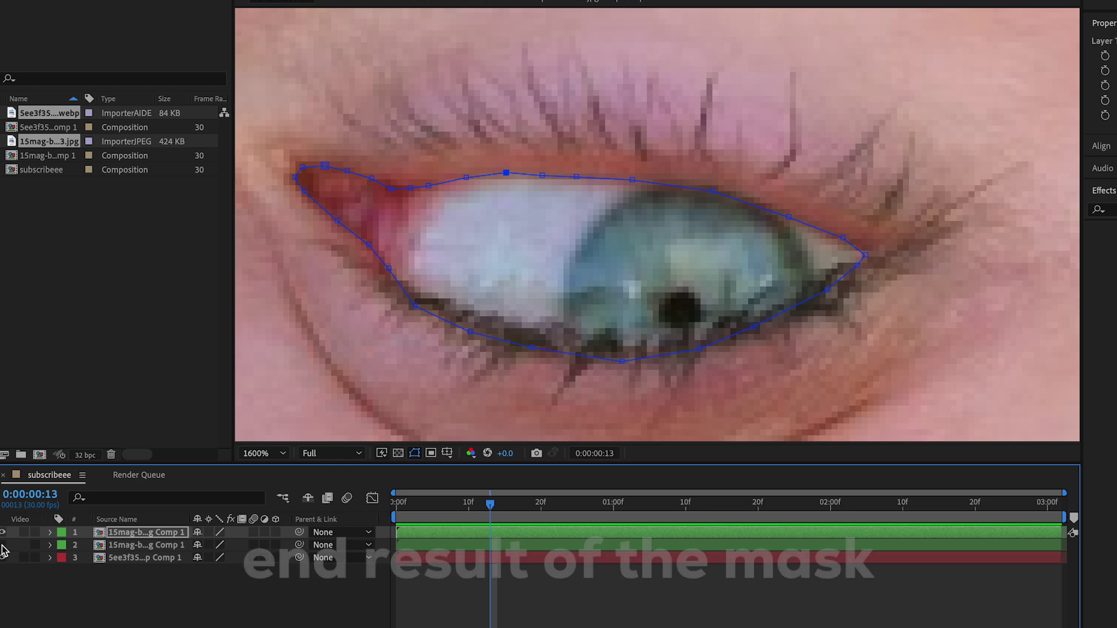
Step: Toggle the visibility of the lower portrait copy to examine the masked eye on its own
click(2, 545)
click(3, 545)
click(3, 545)
click(3, 545)
click(3, 545)
click(3, 545)
click(3, 545)
click(3, 546)
Step: Try moving the masked eye layer vertically to position 540, 455
click(254, 452)
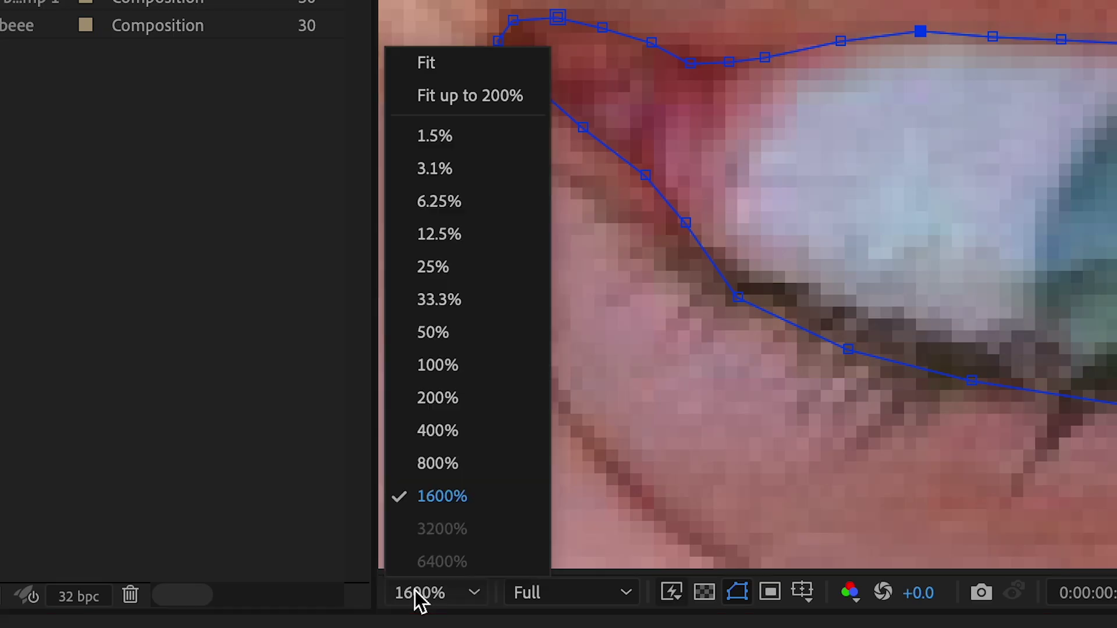
click(469, 95)
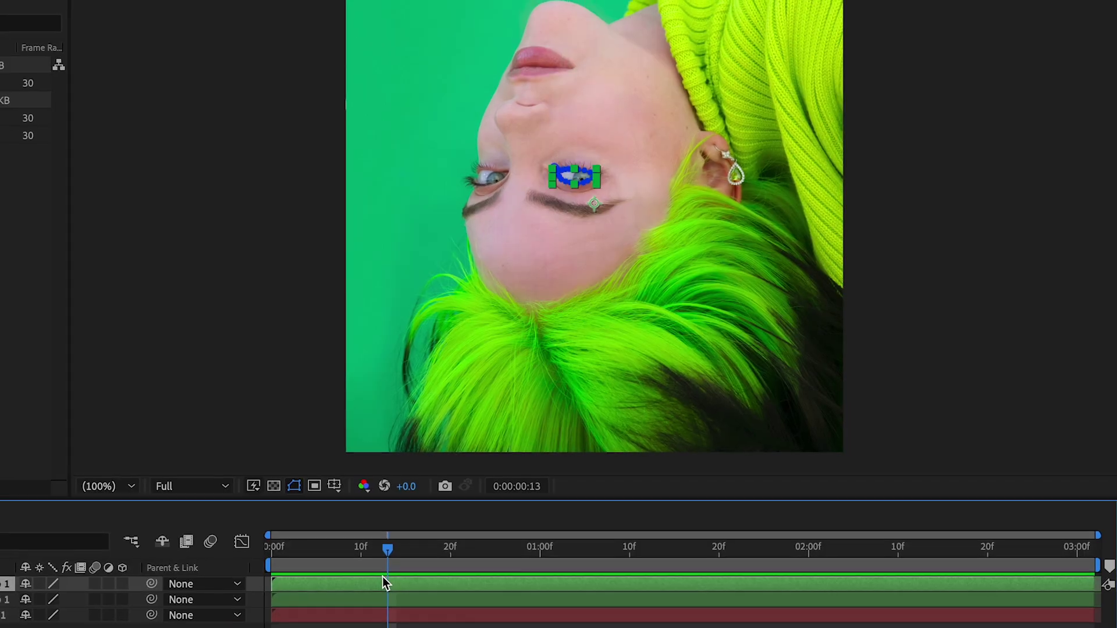
key(p)
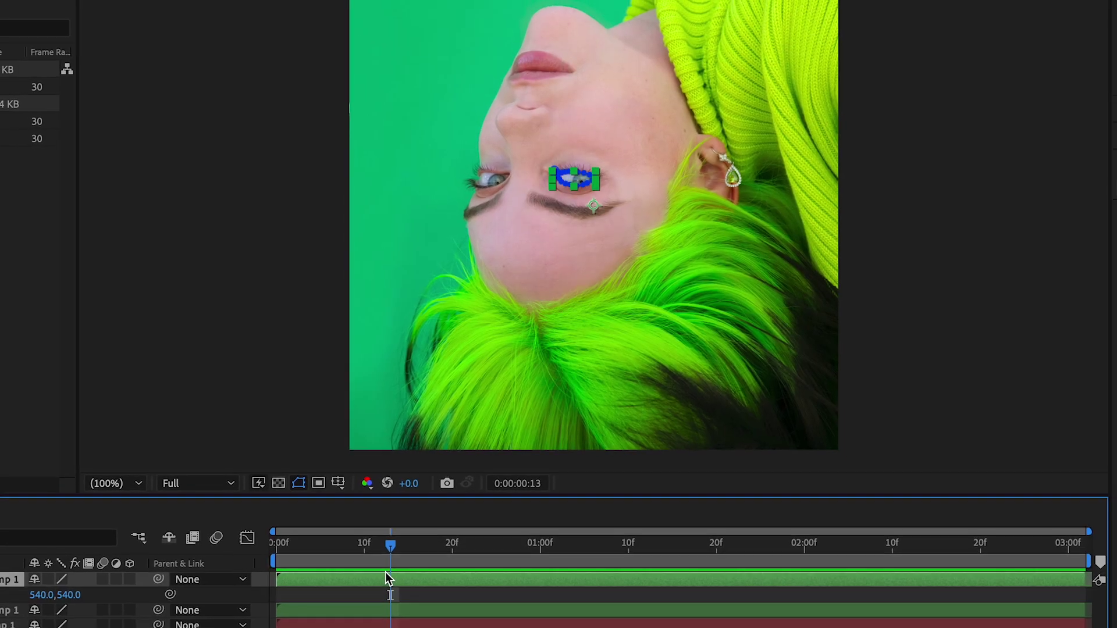
drag(87, 586, 34, 581)
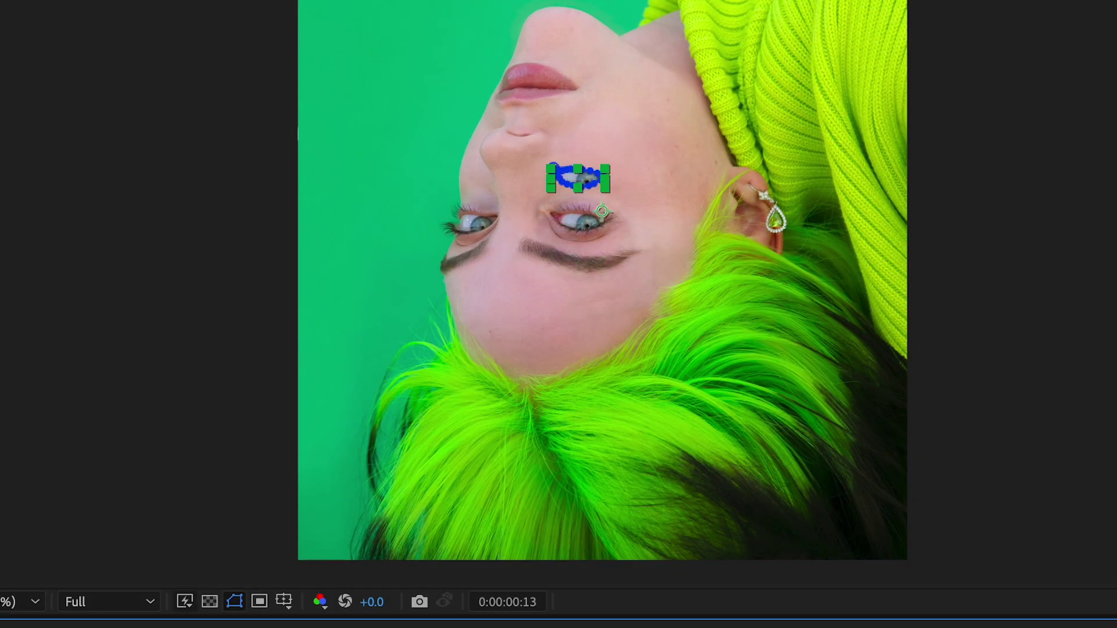
drag(291, 452, 226, 451)
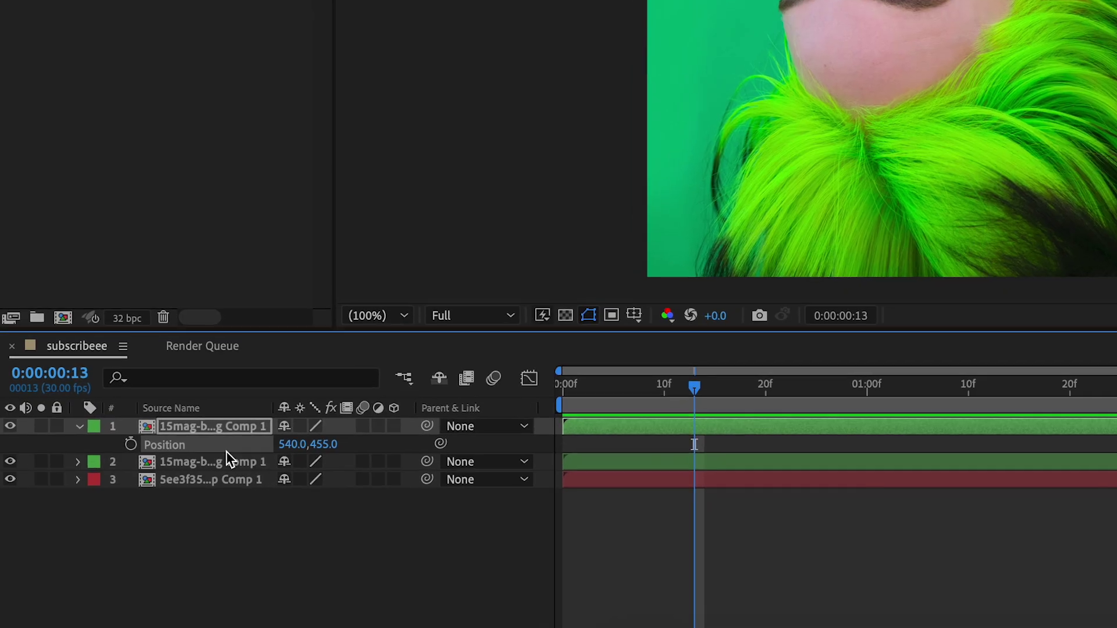
key(ctrl+z)
Step: Replace the unmasked portrait layer with a duplicate of the masked eye layer and open the lower copy's mask settings
click(689, 460)
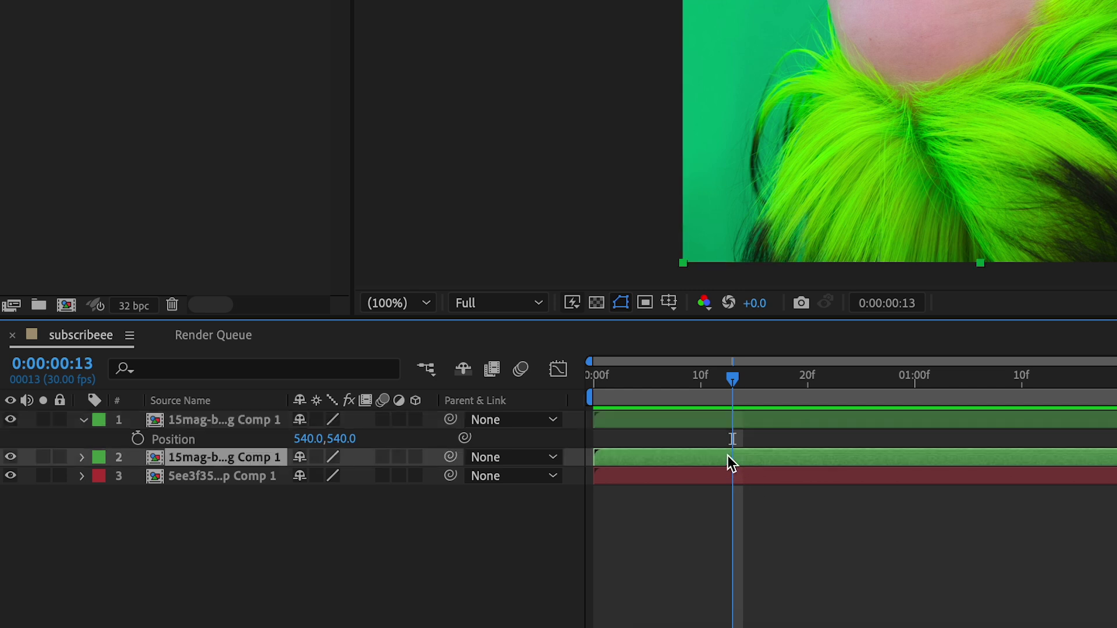
key(Delete)
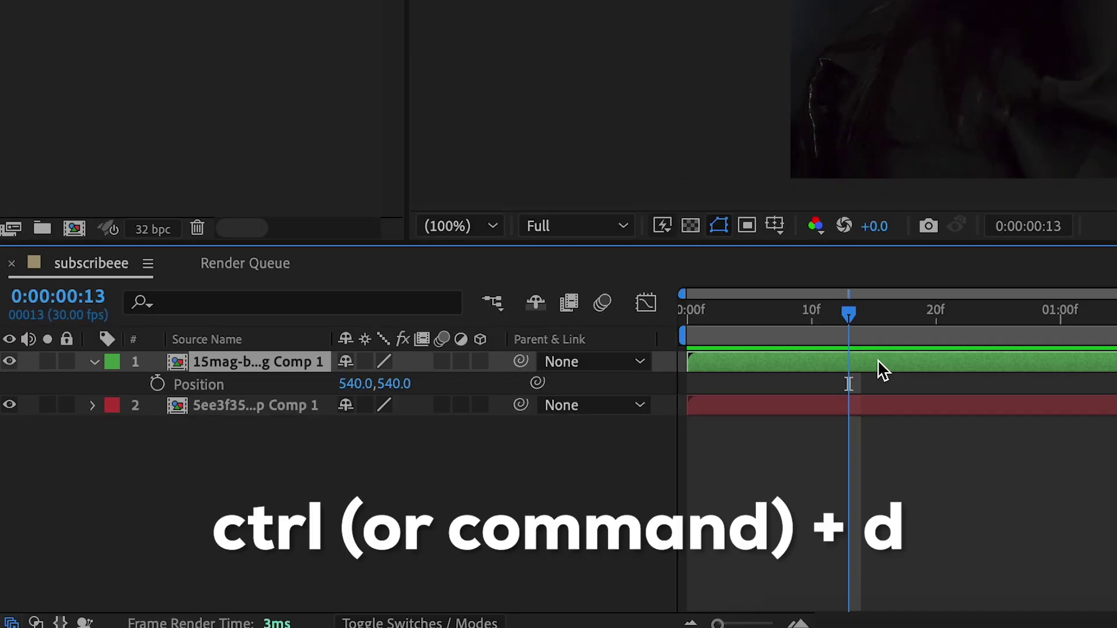
key(ctrl+d)
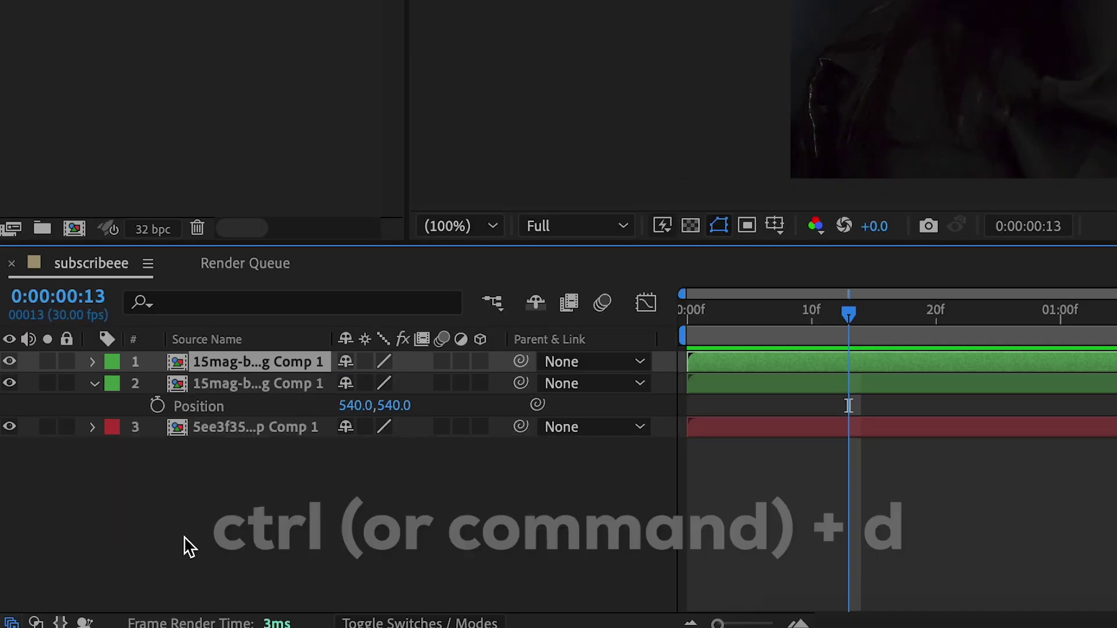
click(94, 383)
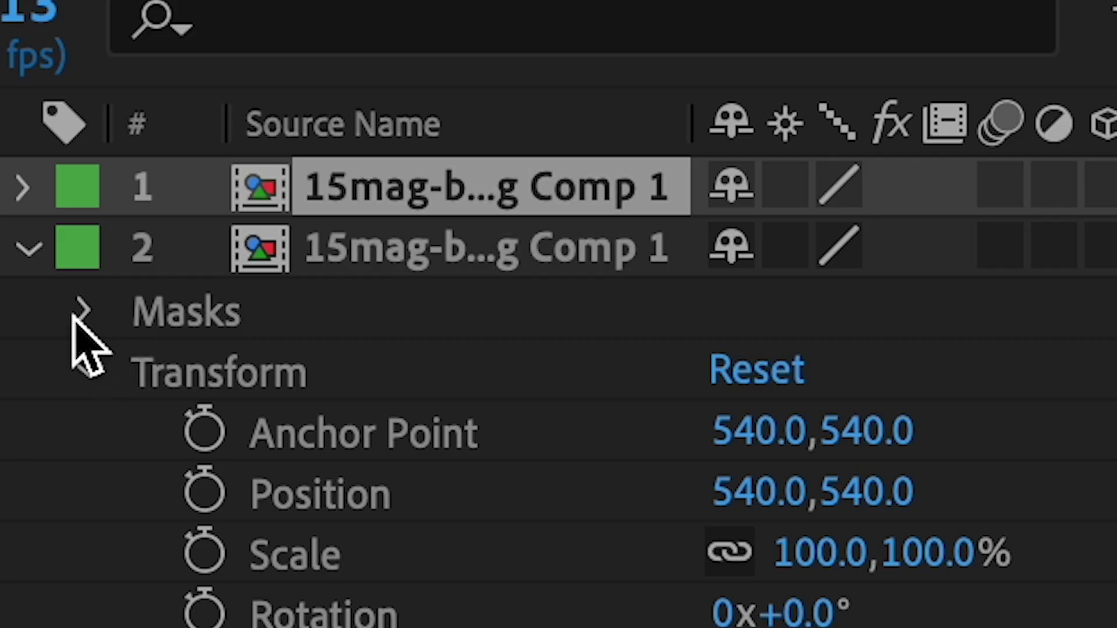
click(85, 314)
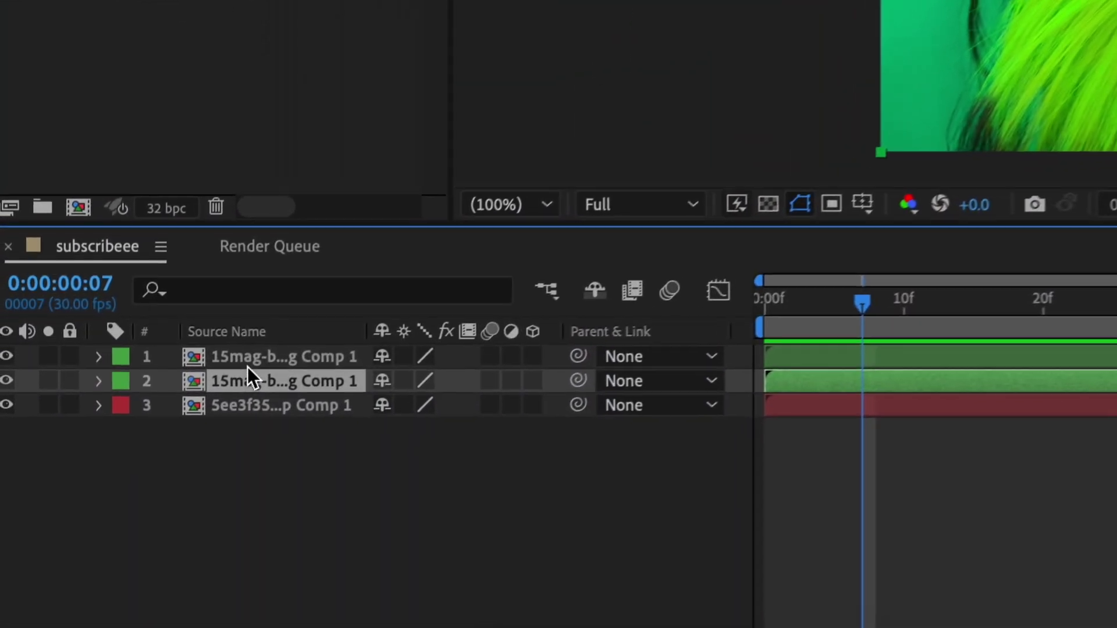
Step: Animate the top eye layer's position with keyframes at 0:00:00:07 and 0:00:01:21, moving the eye up the picture towards the mouth
click(174, 437)
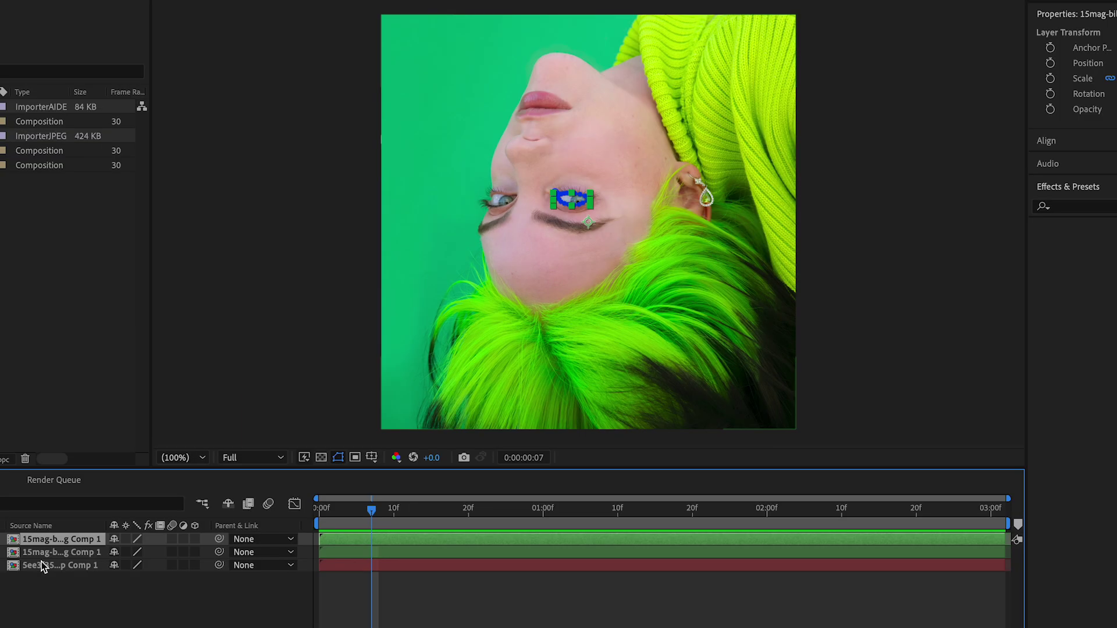
key(p)
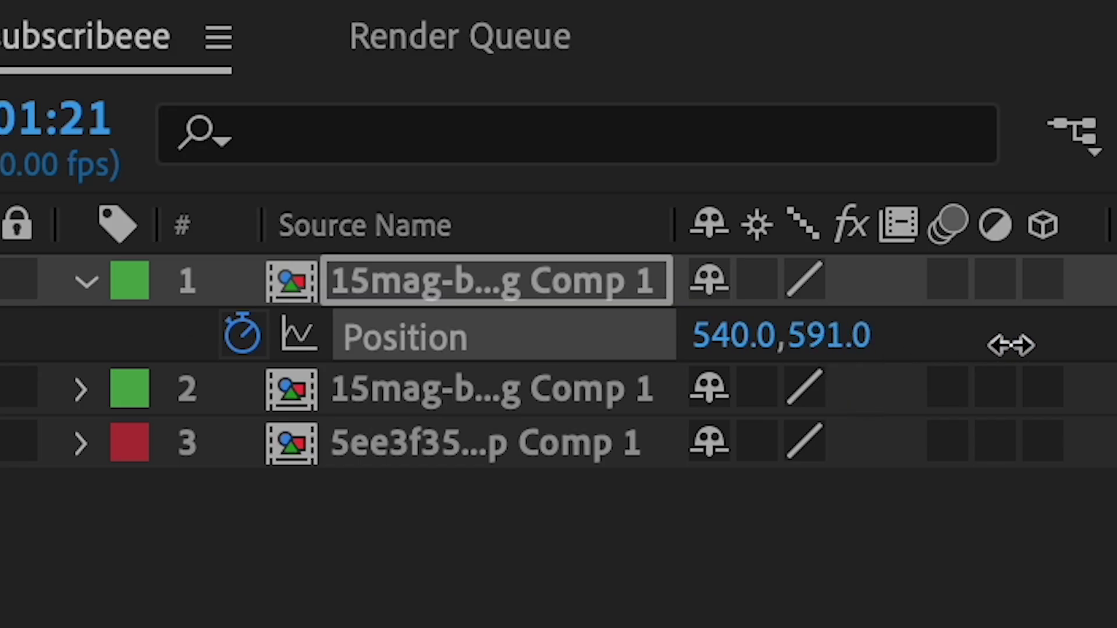
drag(760, 376, 489, 376)
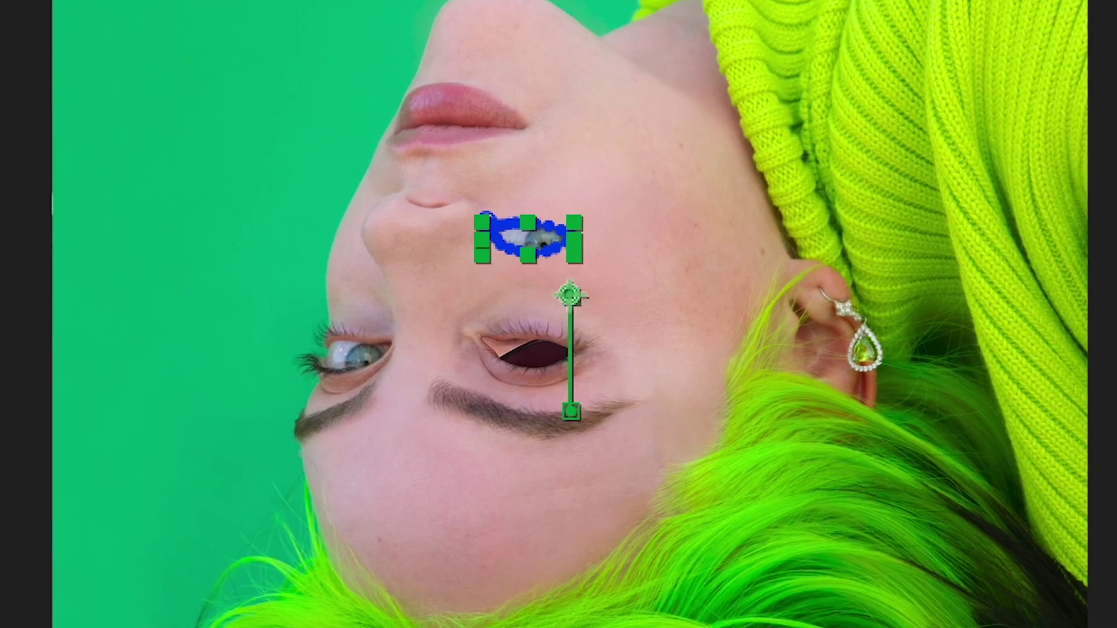
drag(1035, 343, 73, 374)
Step: Apply Easy Ease to both position keyframes of the top eye layer
key(F9)
click(528, 307)
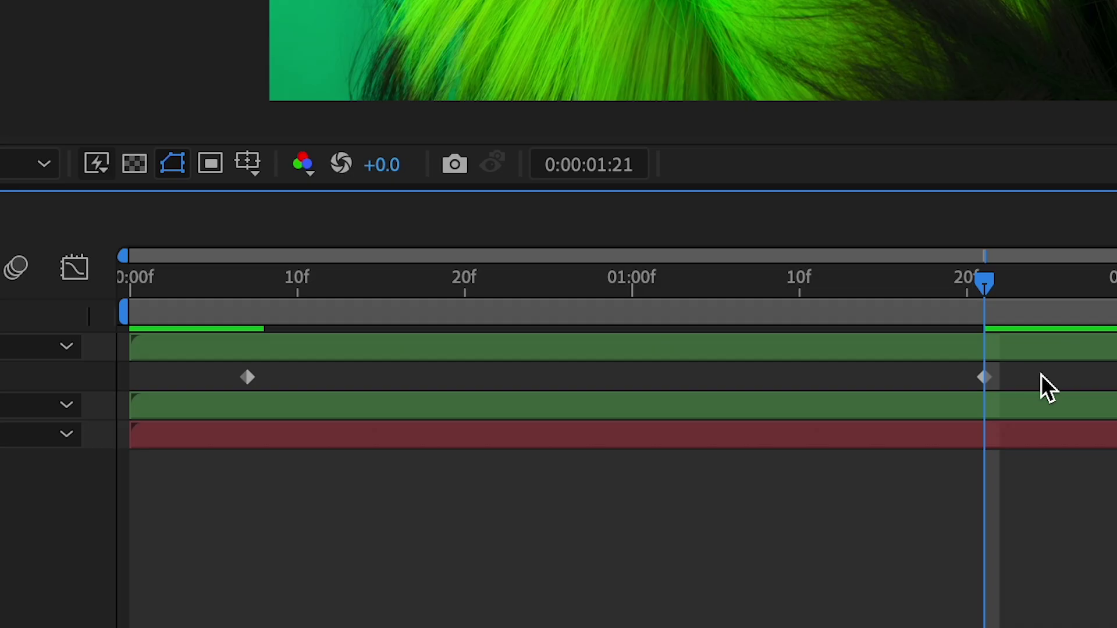
drag(705, 522, 385, 537)
drag(225, 411, 232, 405)
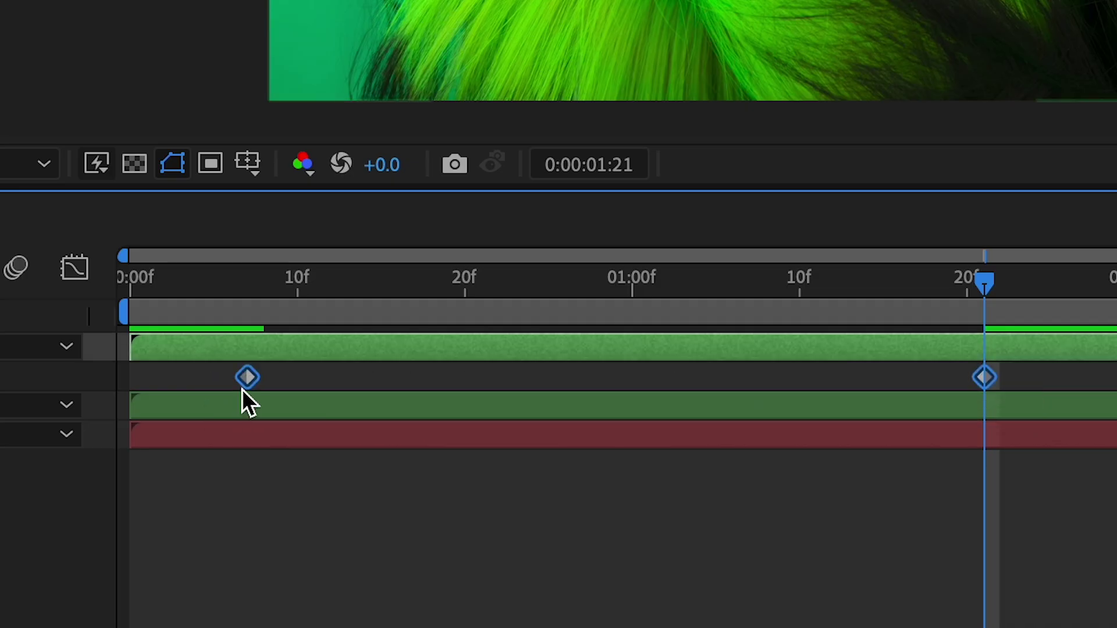
right_click(247, 384)
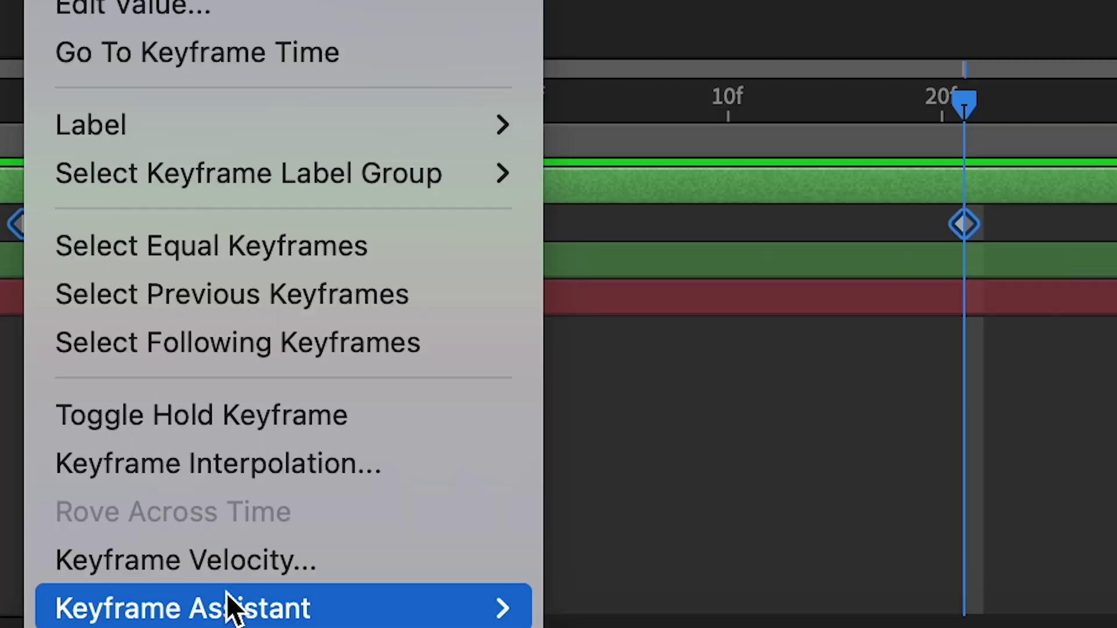
mouse_move(406, 627)
click(743, 268)
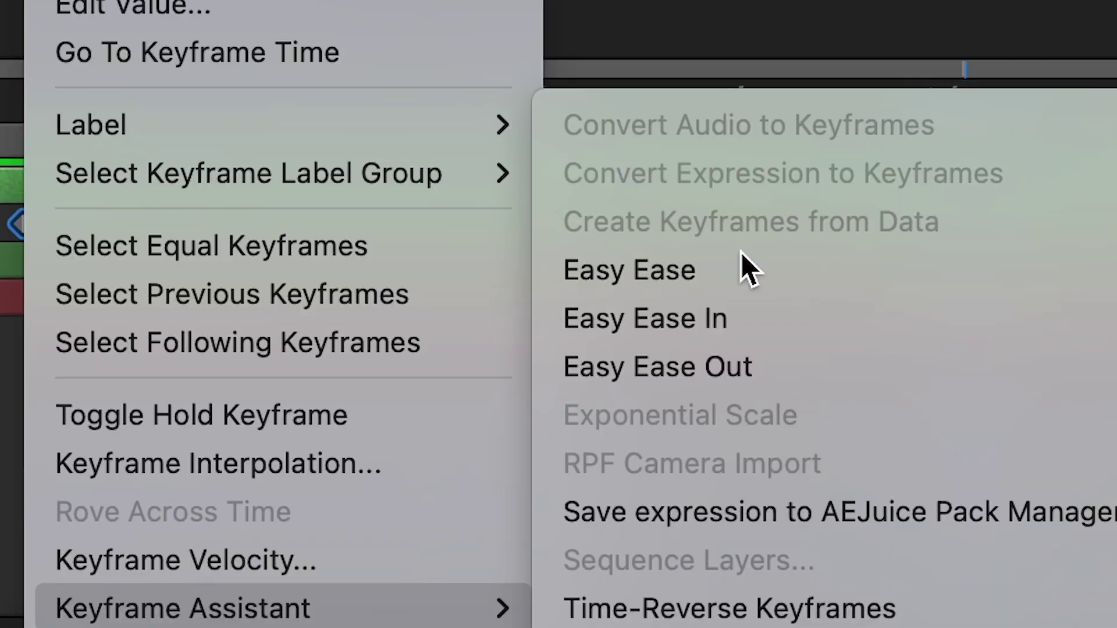
Step: Shape the eye's position speed graph into a sharp central peak by lengthening the influence of both keyframes towards the middle
click(532, 314)
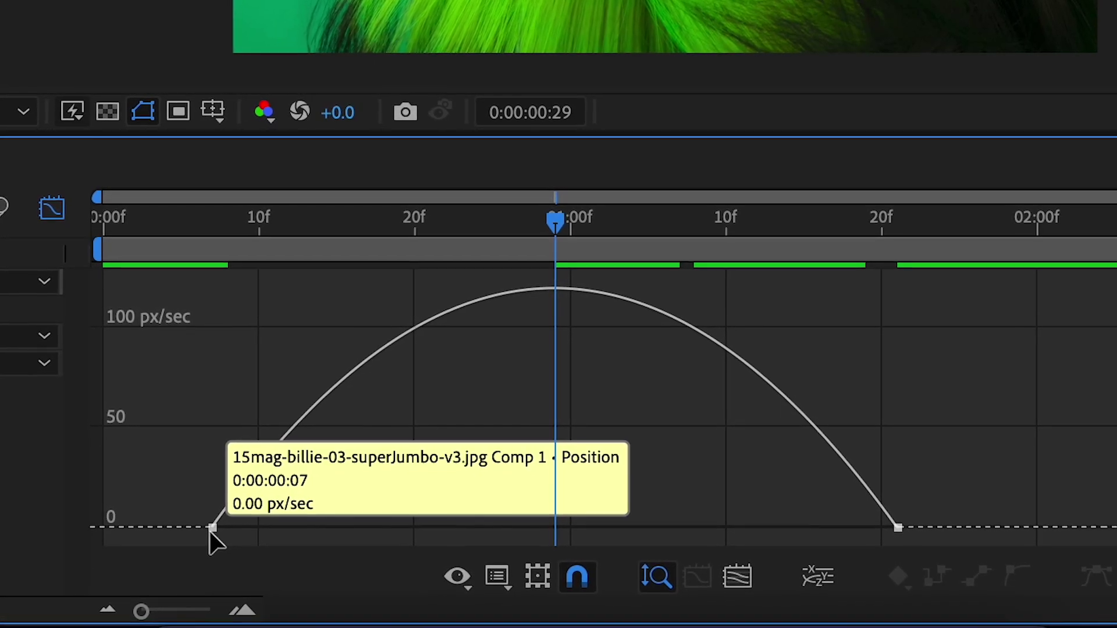
click(212, 528)
drag(326, 529, 434, 535)
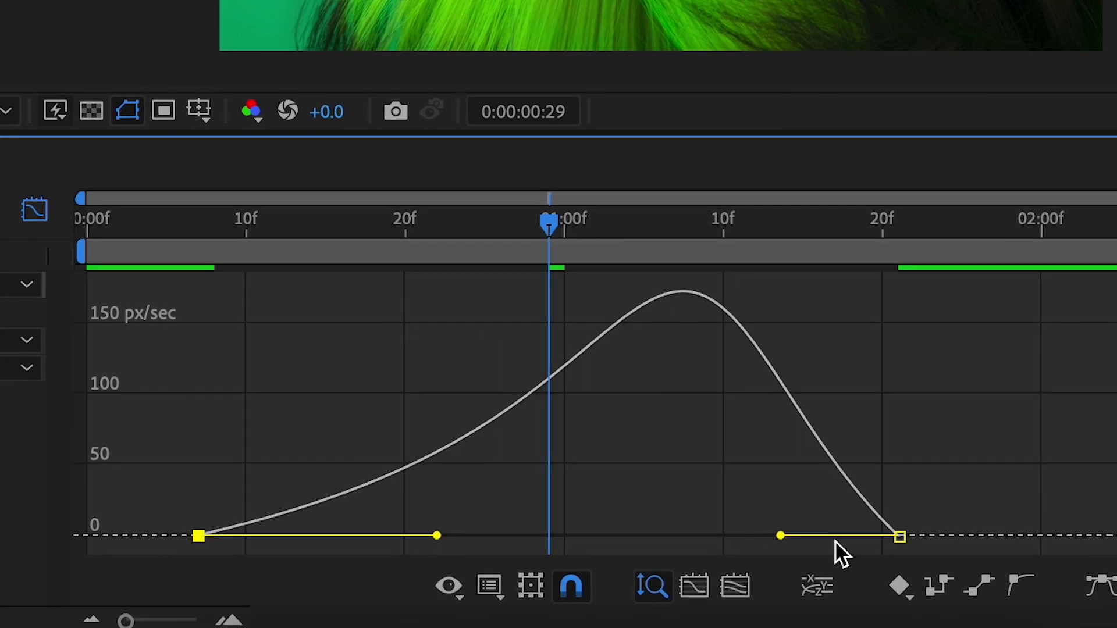
drag(781, 534, 654, 542)
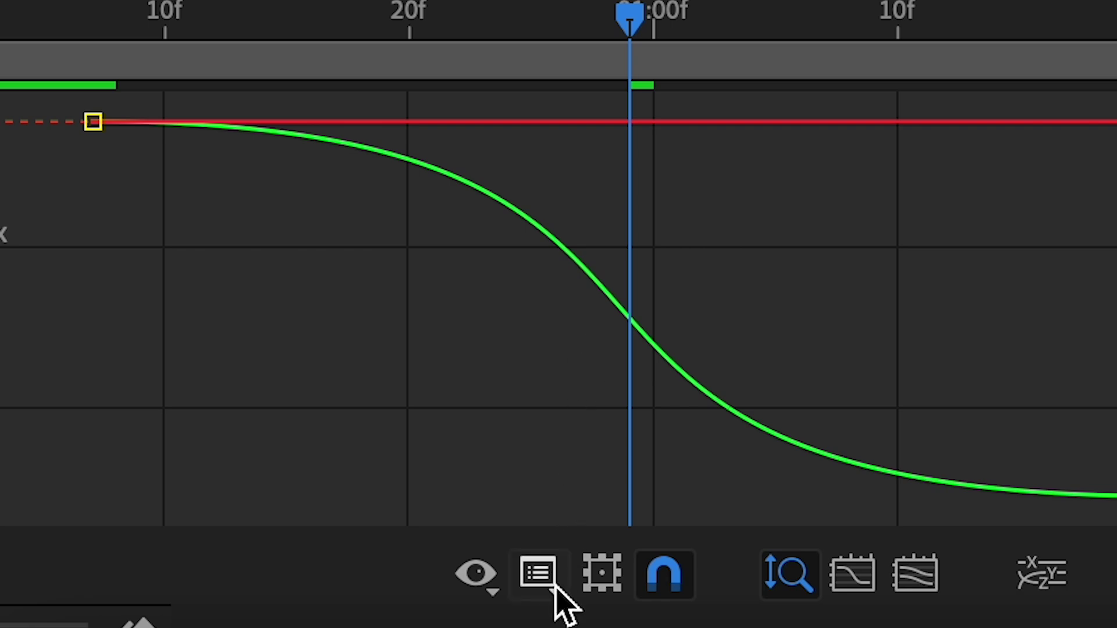
click(539, 573)
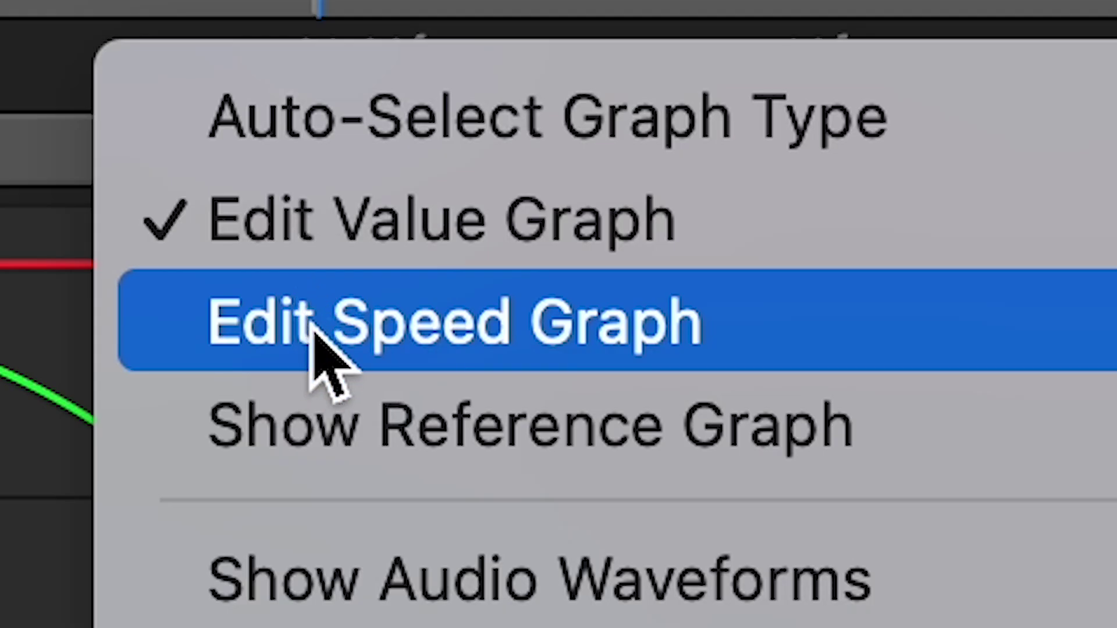
click(623, 140)
drag(682, 537, 571, 538)
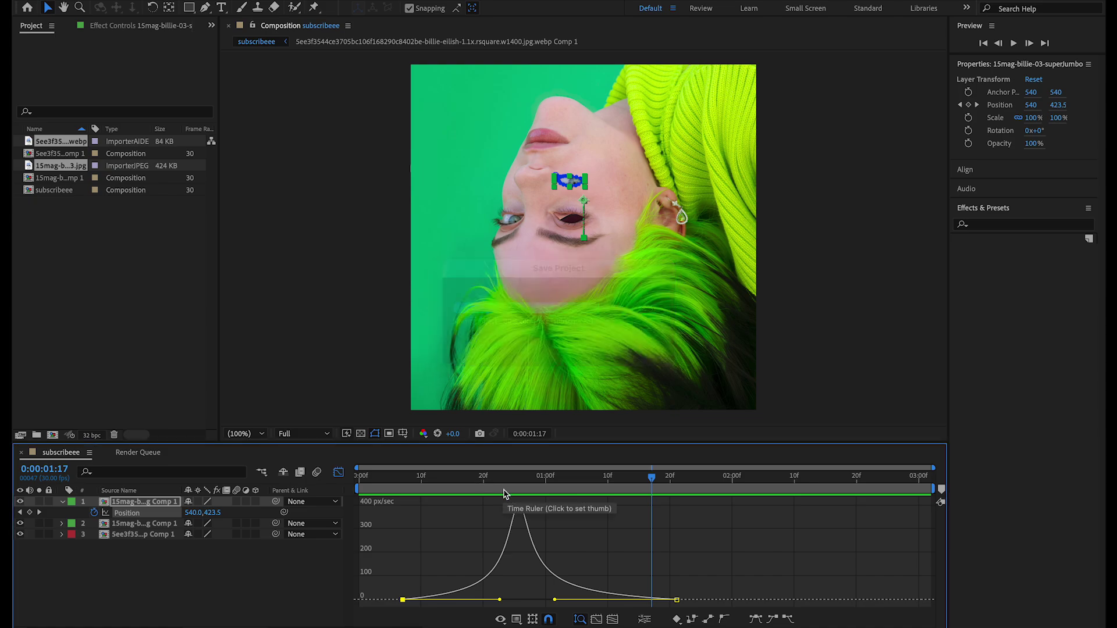
Step: Add a composition marker at the speed peak, 0:00:00:26, and return from the graph editor to the layer bars
click(520, 479)
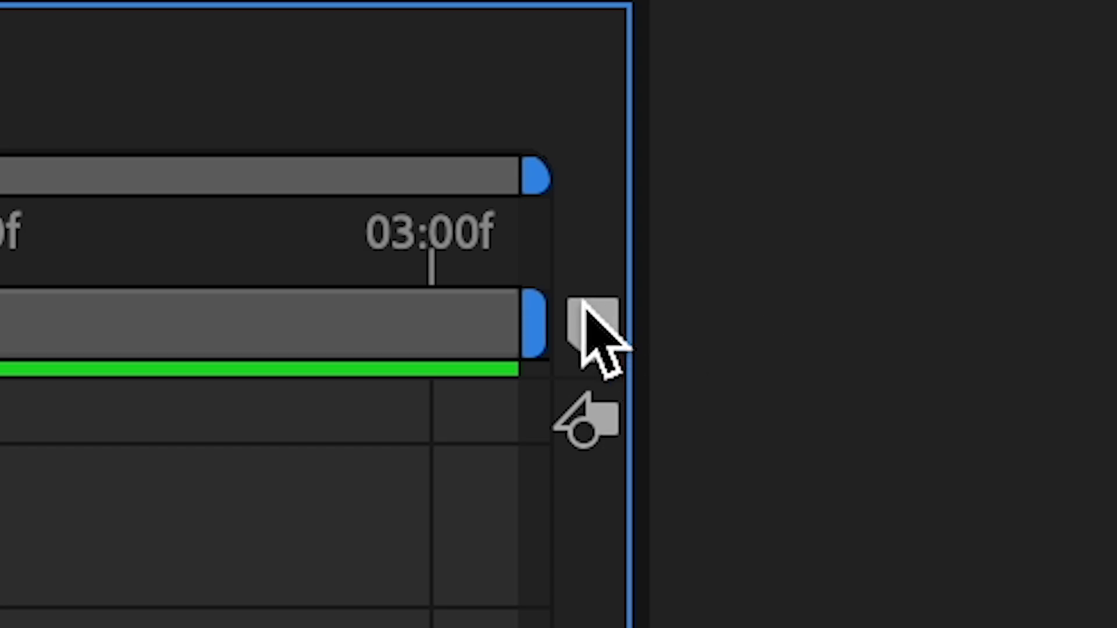
click(582, 300)
click(330, 481)
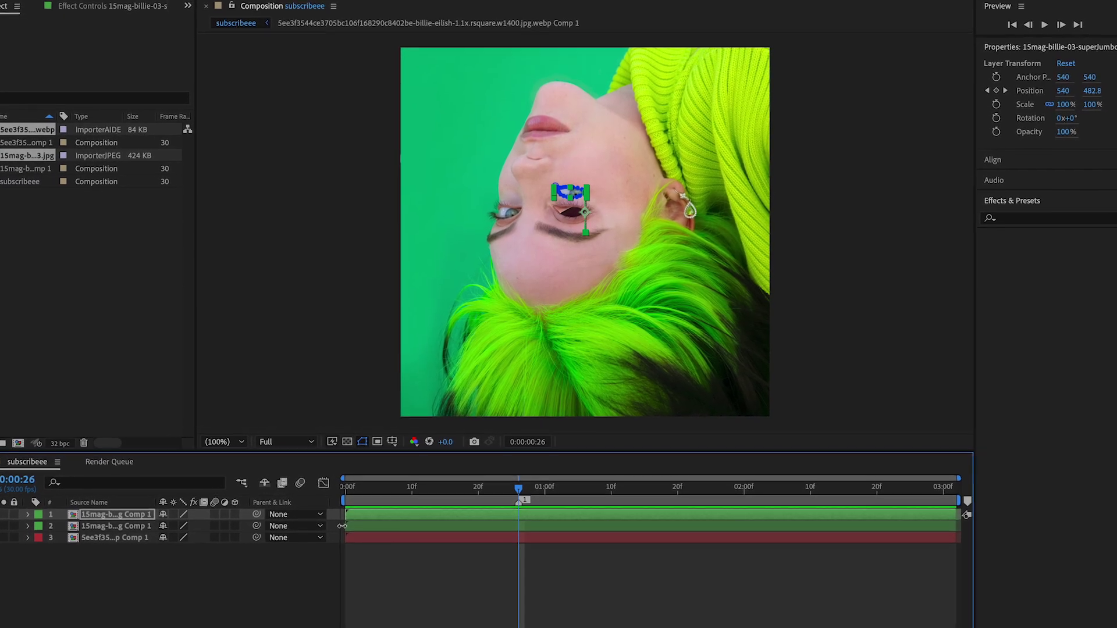
Step: Move the animated eye layer below the static portrait copy and turn all three layers into 3D layers
drag(112, 516, 115, 531)
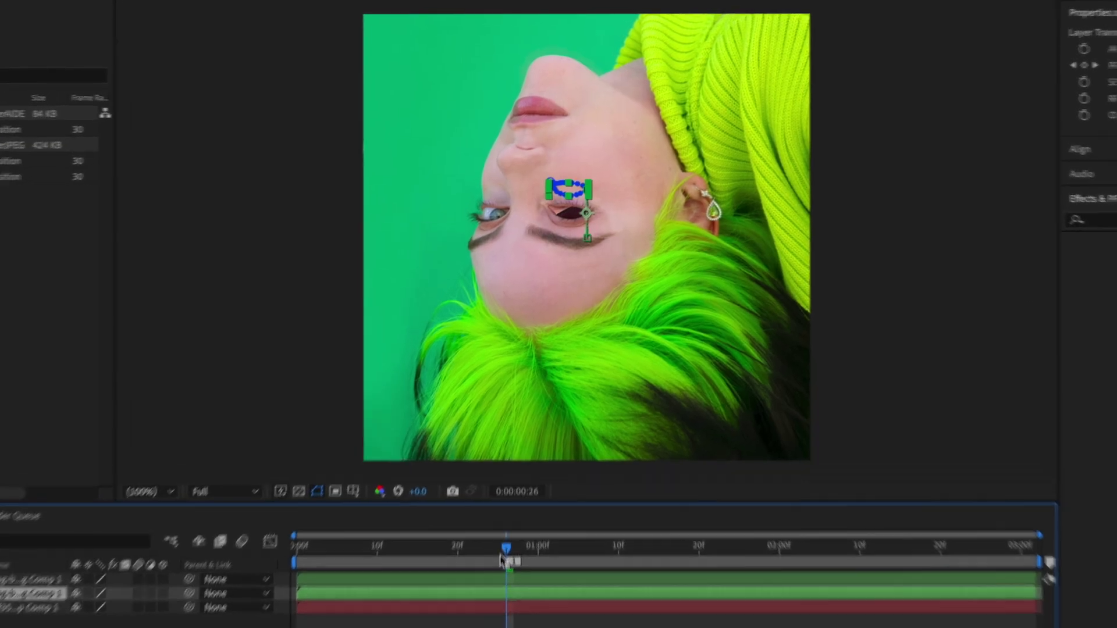
key(F2)
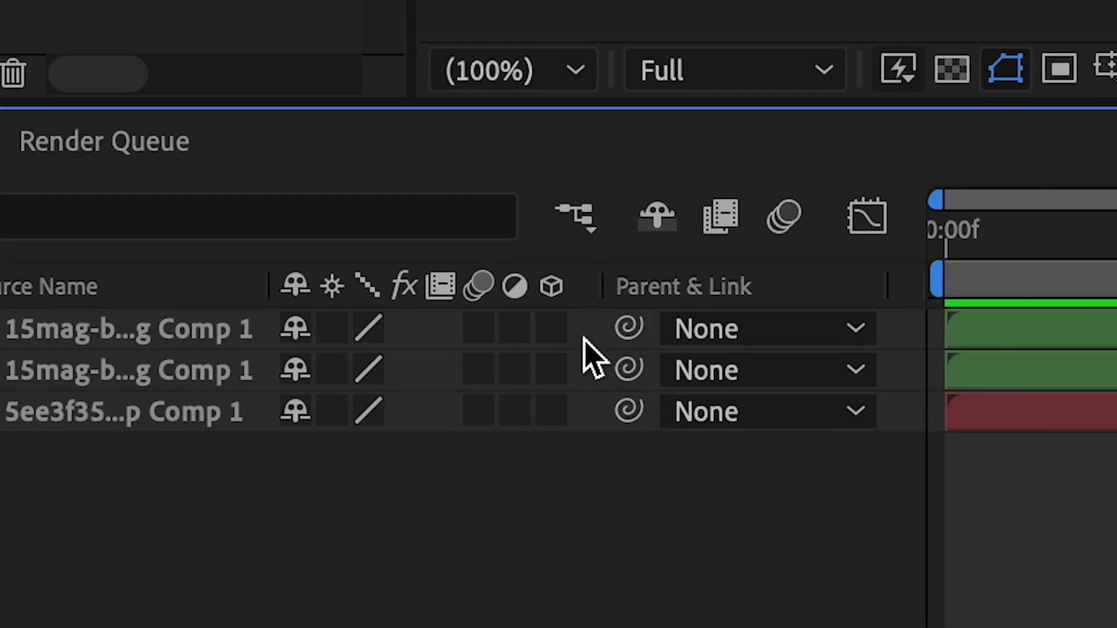
click(547, 328)
click(546, 370)
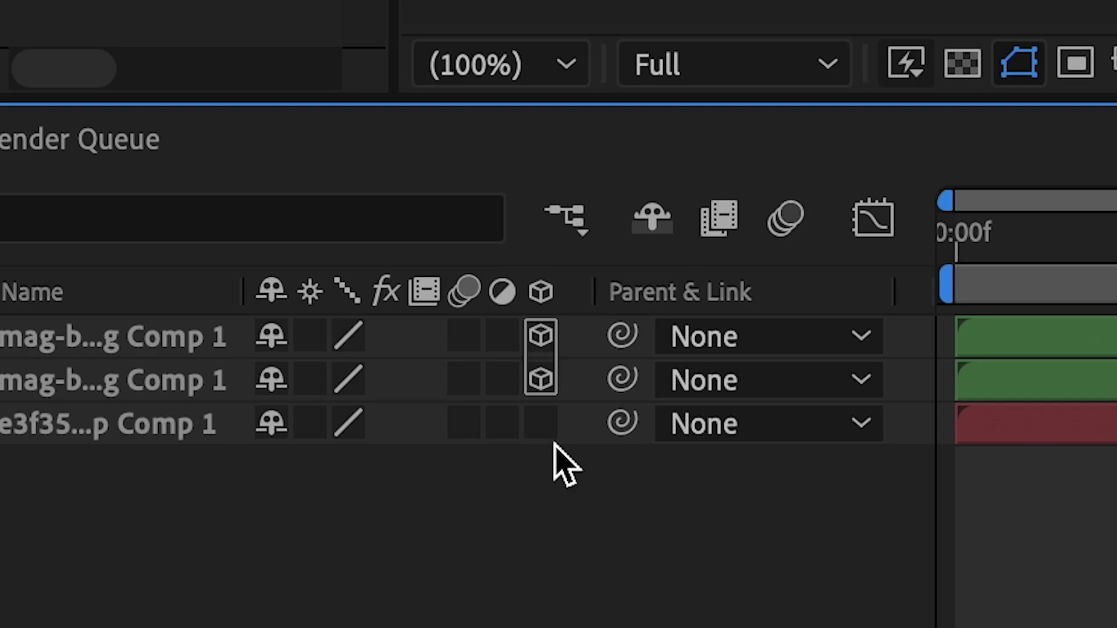
click(542, 424)
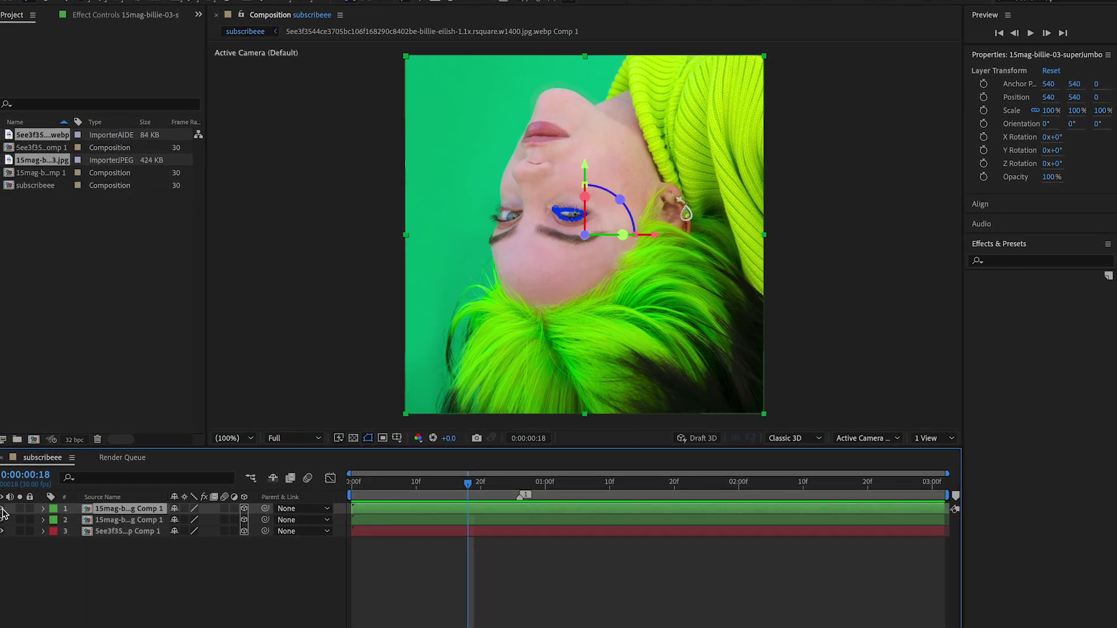
Step: Check the static portrait layer by toggling its visibility, and duplicate it five times
click(2, 510)
click(2, 509)
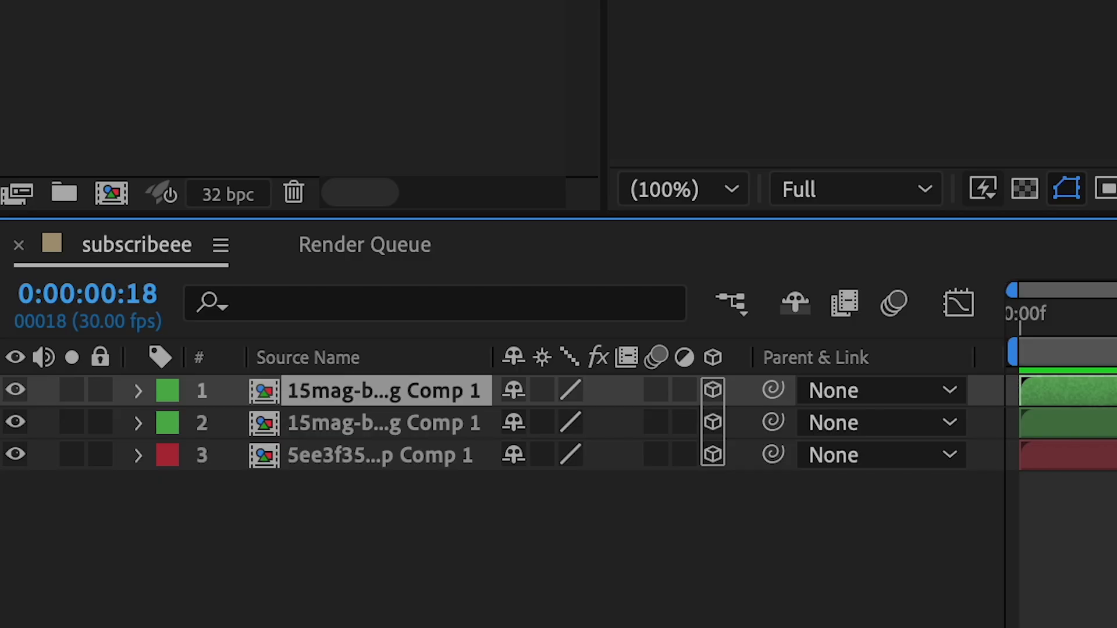
key(ctrl+d)
key(ctrl+d)
key(ctrl+d)
key(ctrl+d)
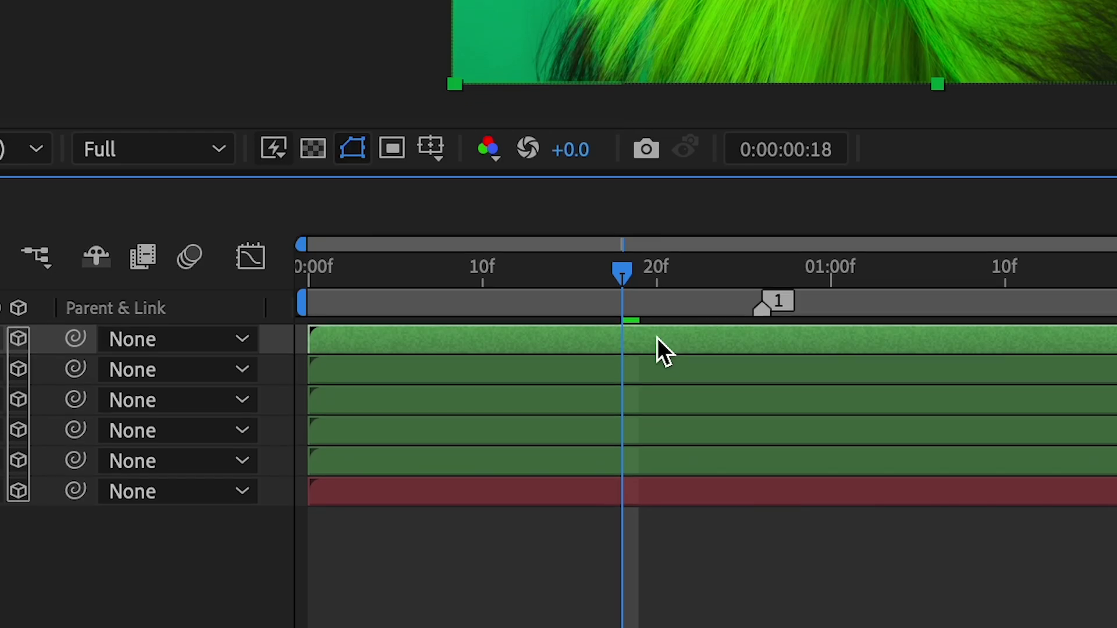
key(ctrl+d)
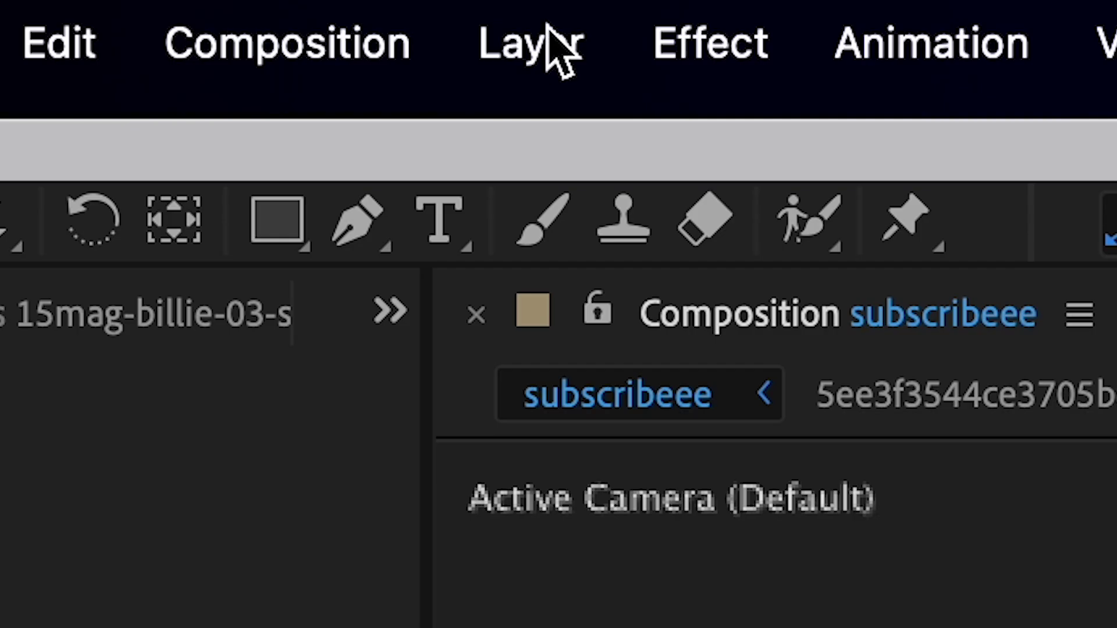
Step: Add a null object above all layers, give it a Blue label and make it a 3D layer
click(307, 19)
mouse_move(334, 62)
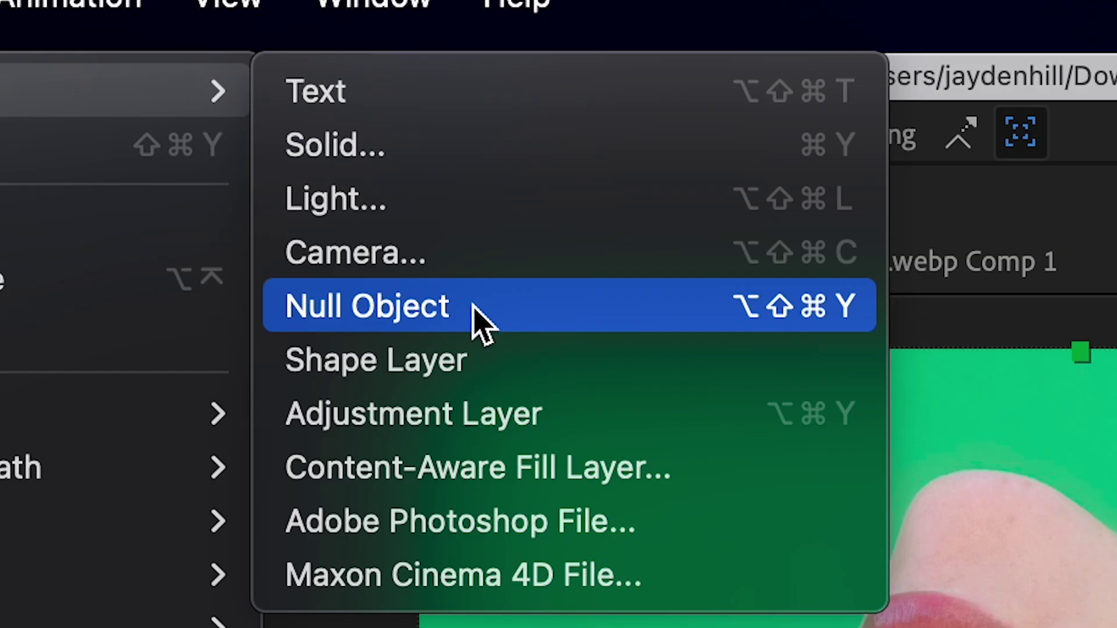
click(1047, 483)
drag(526, 373, 524, 308)
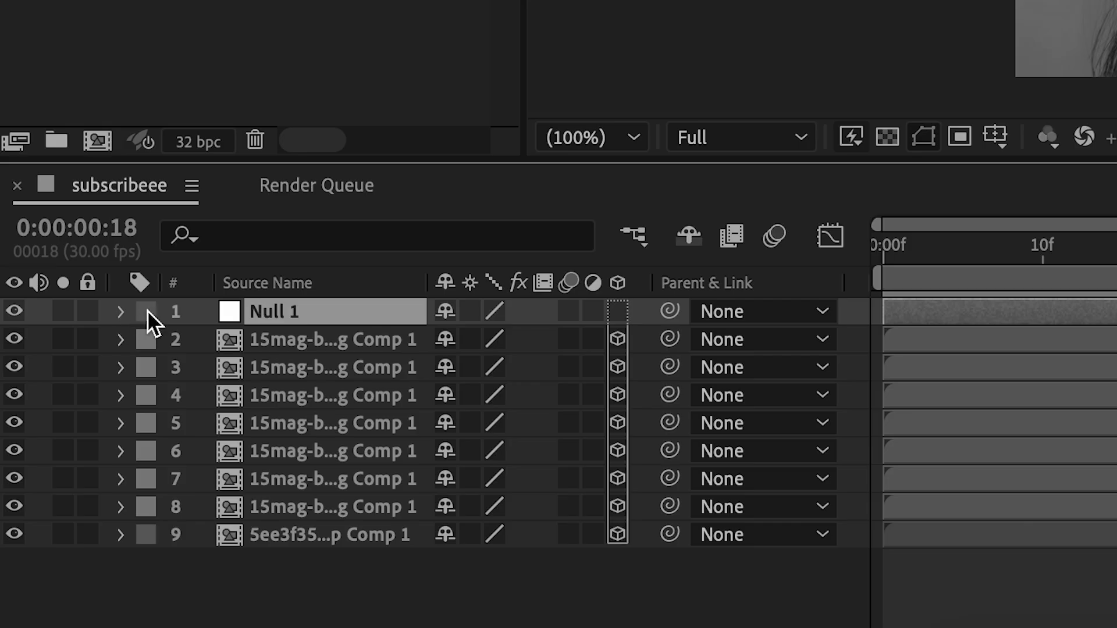
click(216, 320)
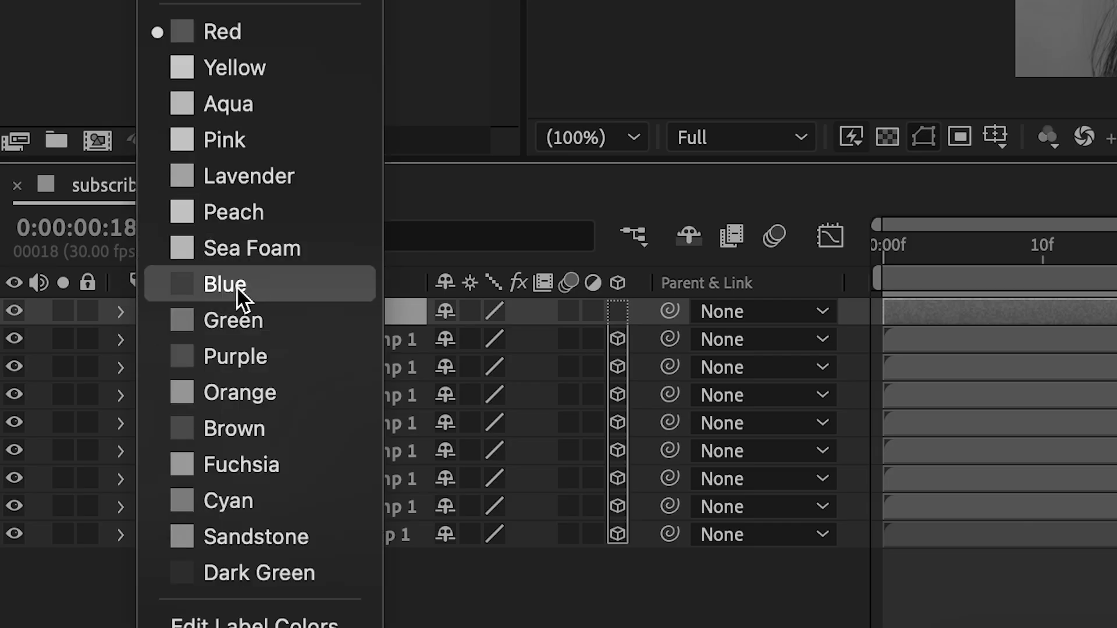
click(236, 286)
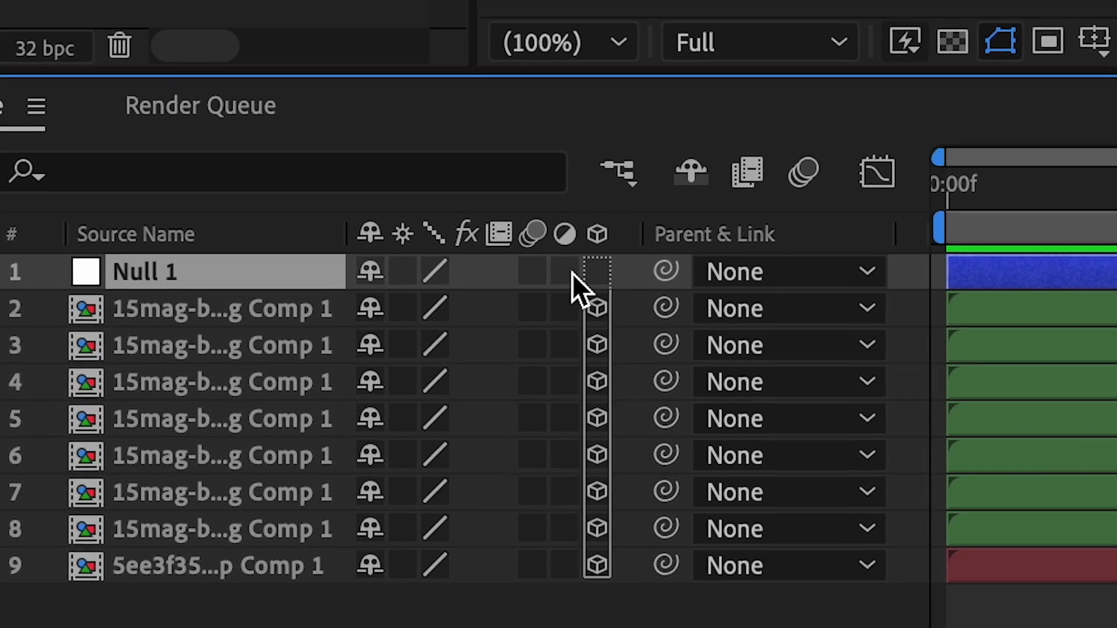
click(591, 276)
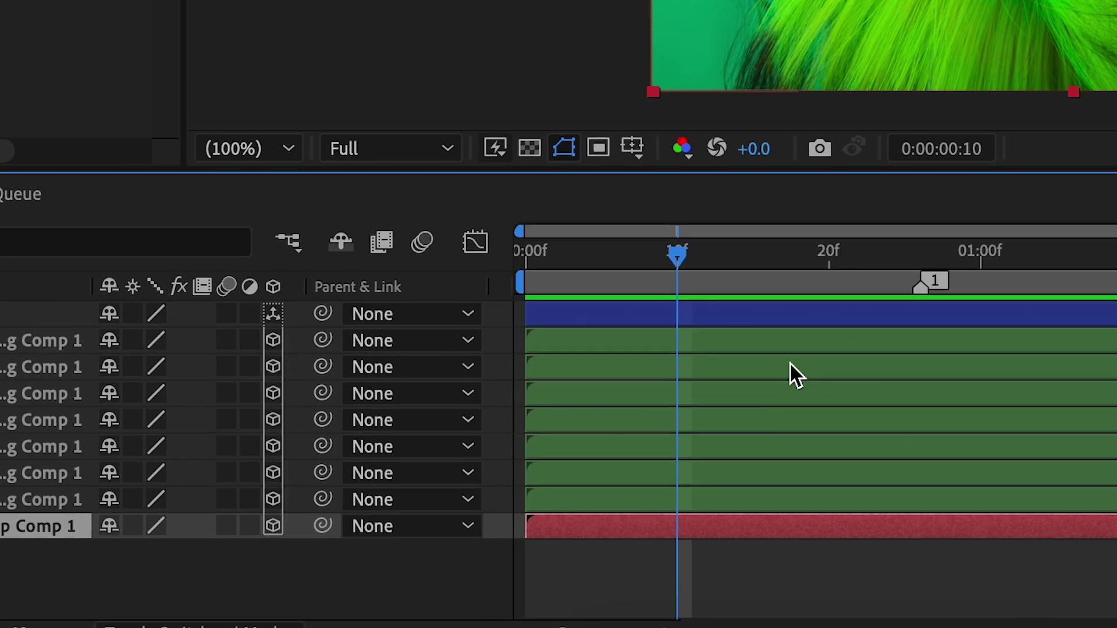
click(445, 523)
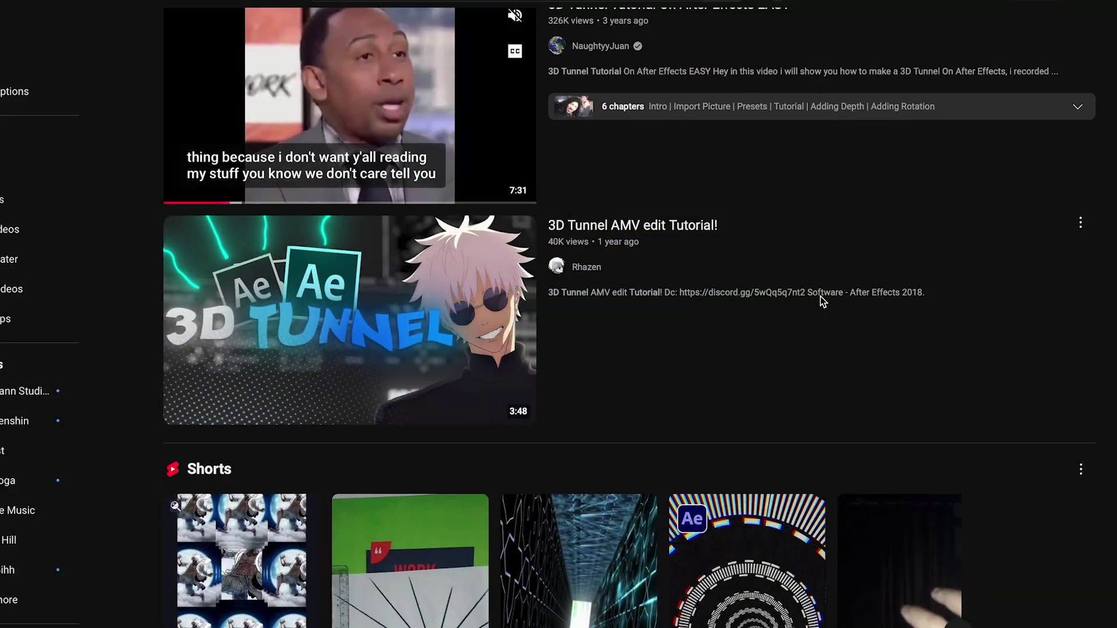
scroll(816, 301, down, 4)
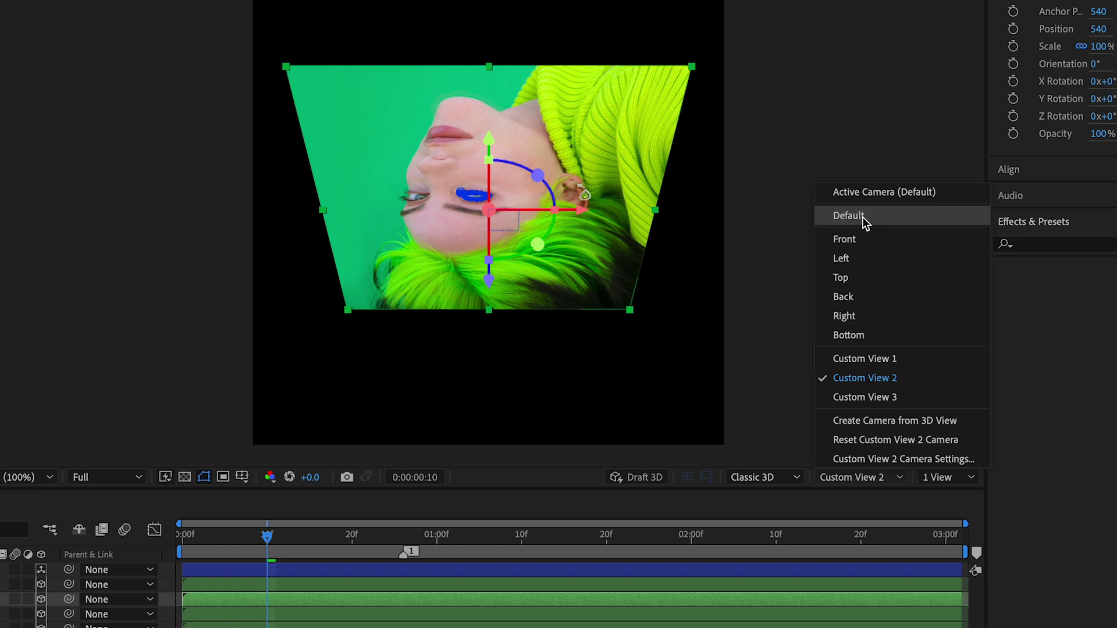
click(860, 192)
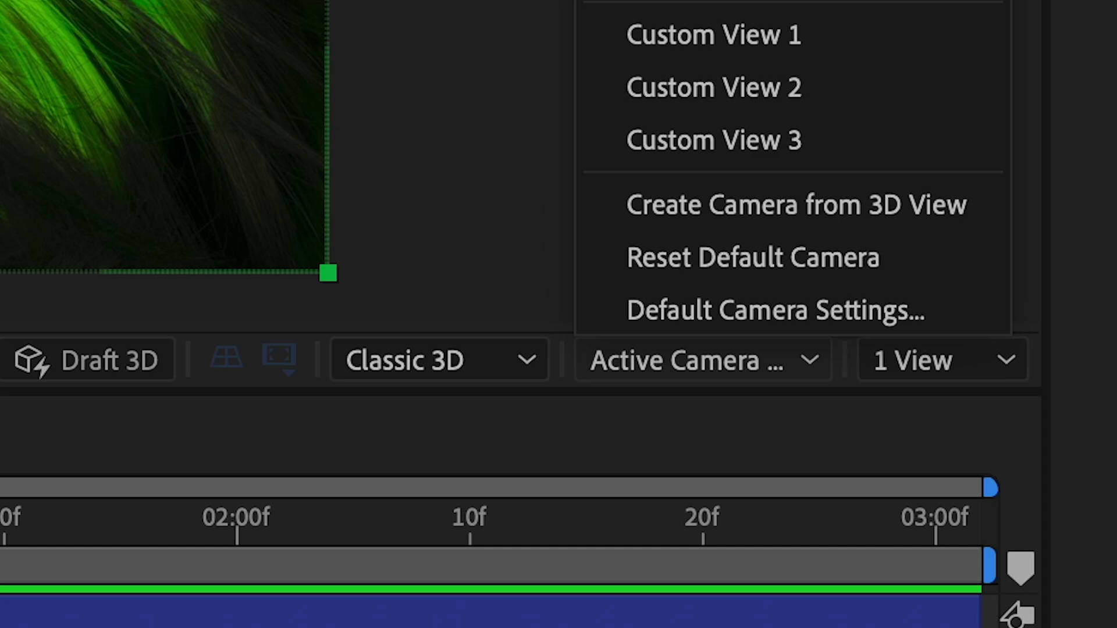
Step: In the Left view, move portrait layer 4 back along the Z axis and place layer 5 deeper behind it
click(871, 260)
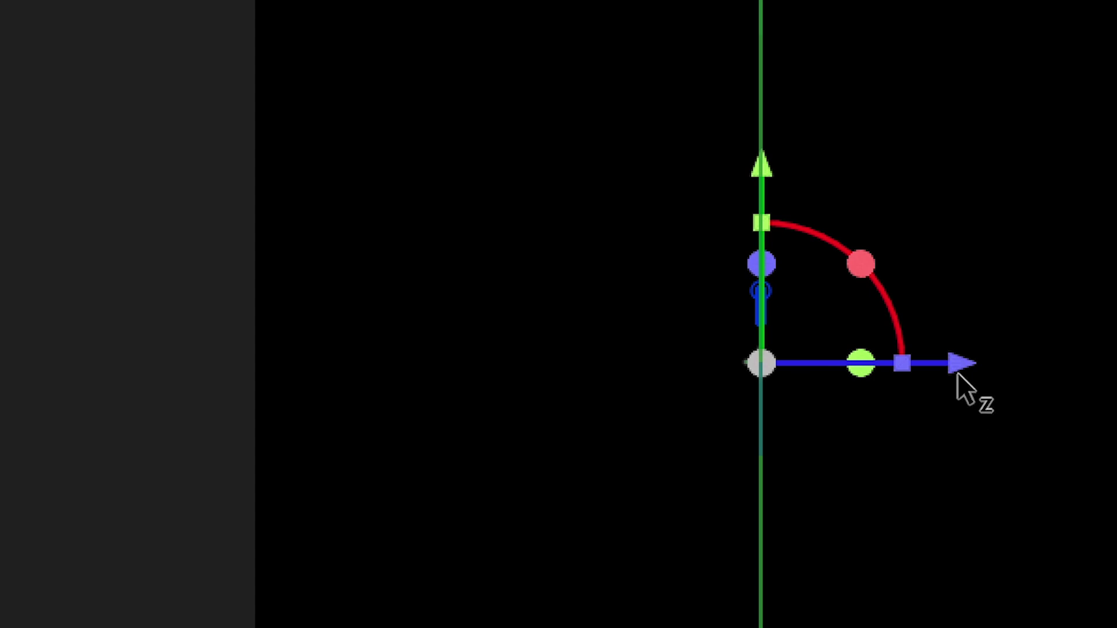
drag(957, 372, 821, 366)
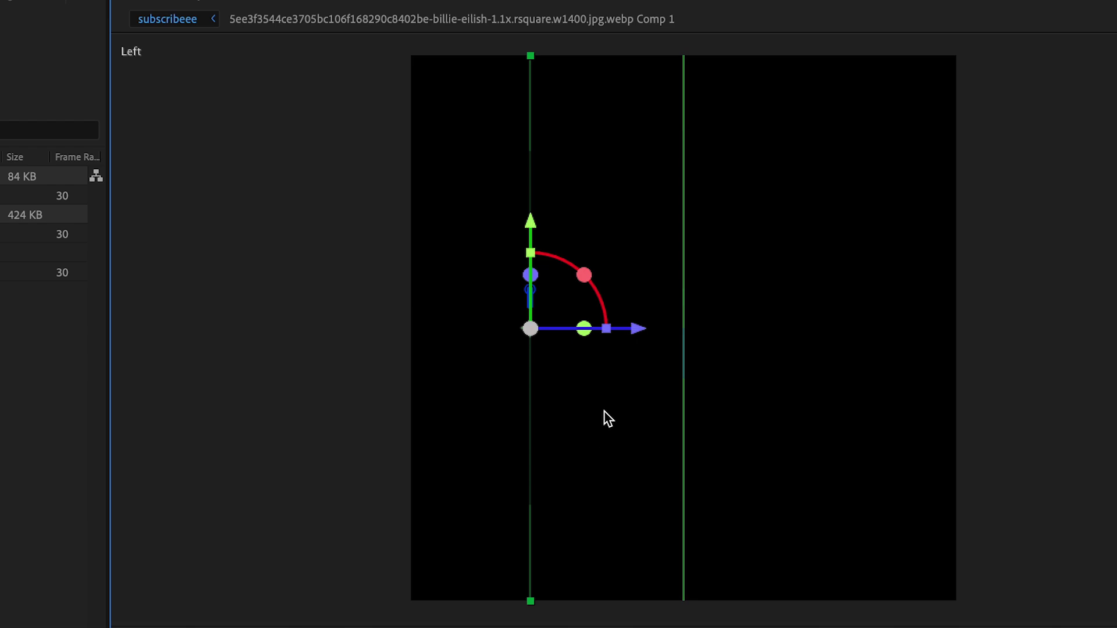
scroll(608, 418, down, 2)
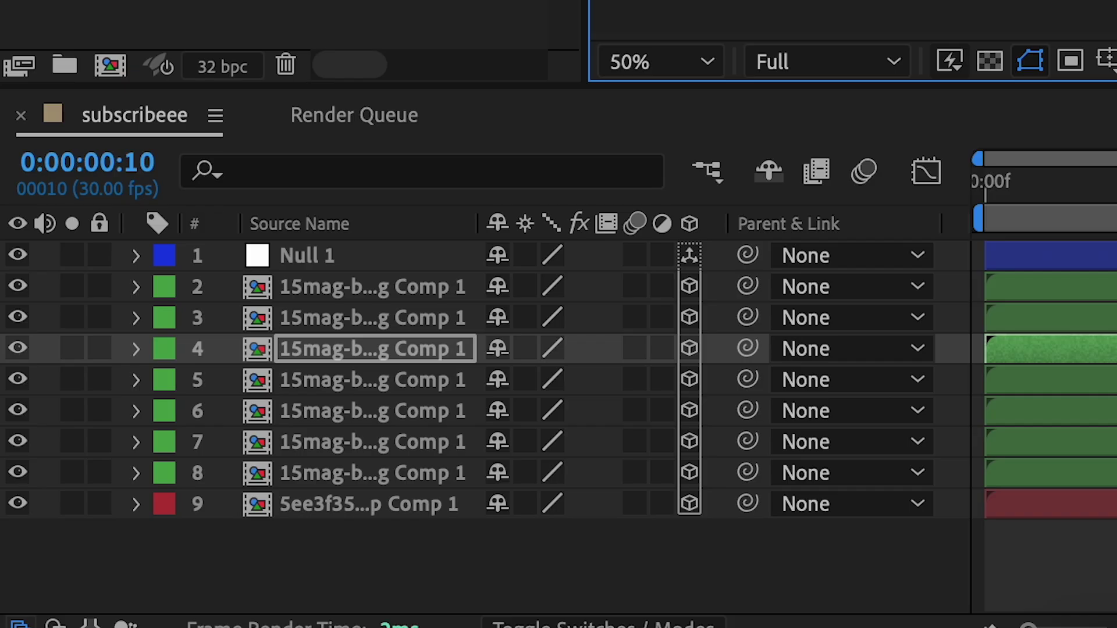
click(373, 380)
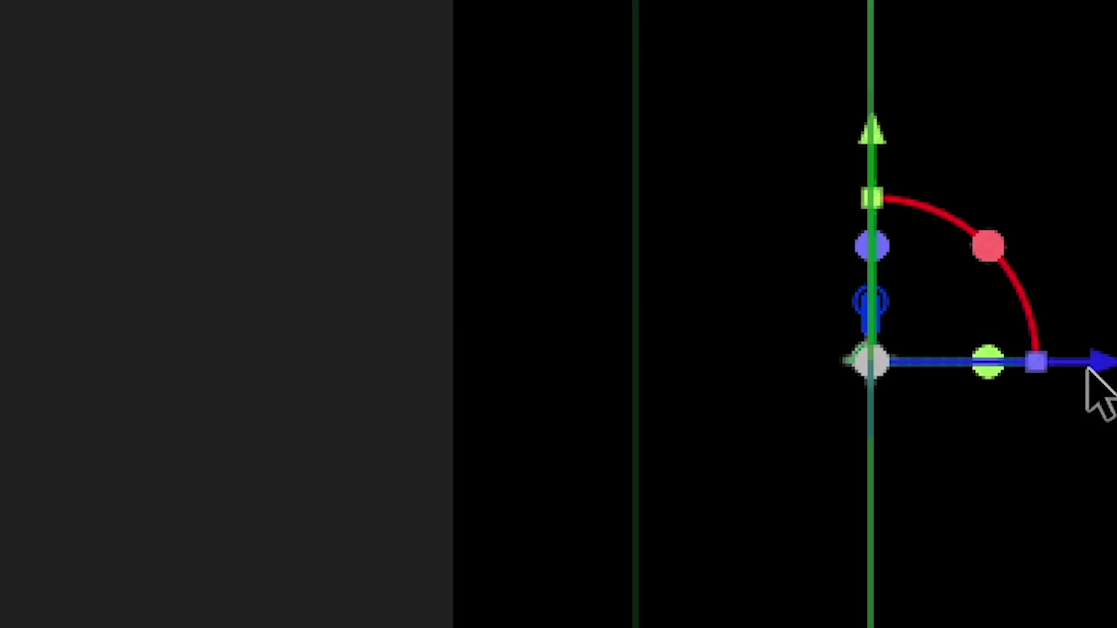
drag(1087, 369, 591, 397)
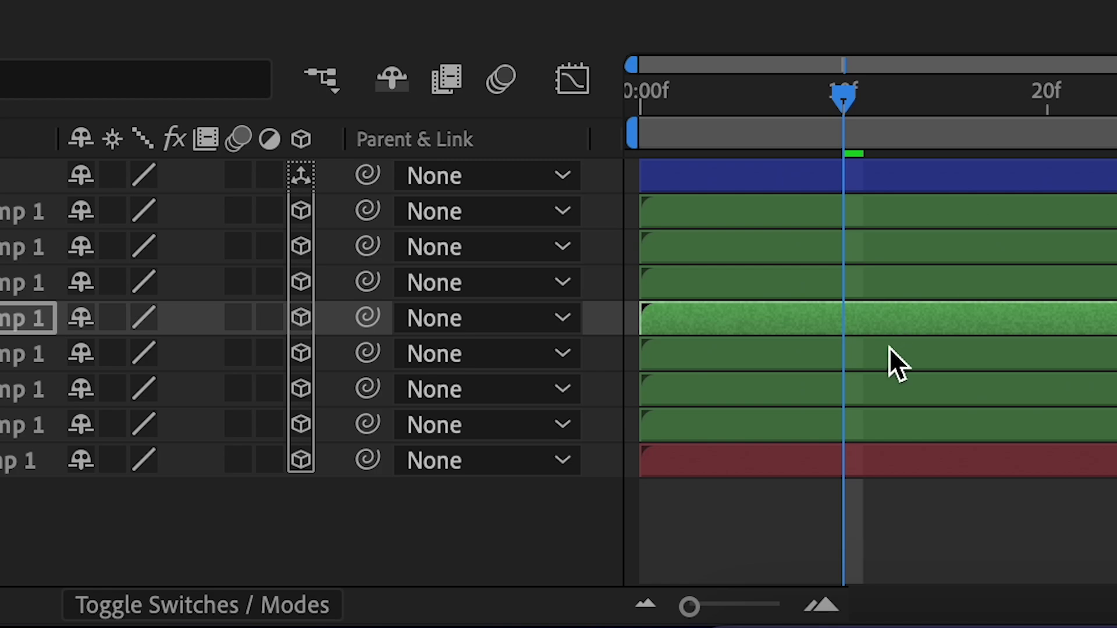
Step: Continue spacing the portrait layers back along Z, with layer 6 at about 1112 and layers 7 and 8 progressively deeper
click(888, 355)
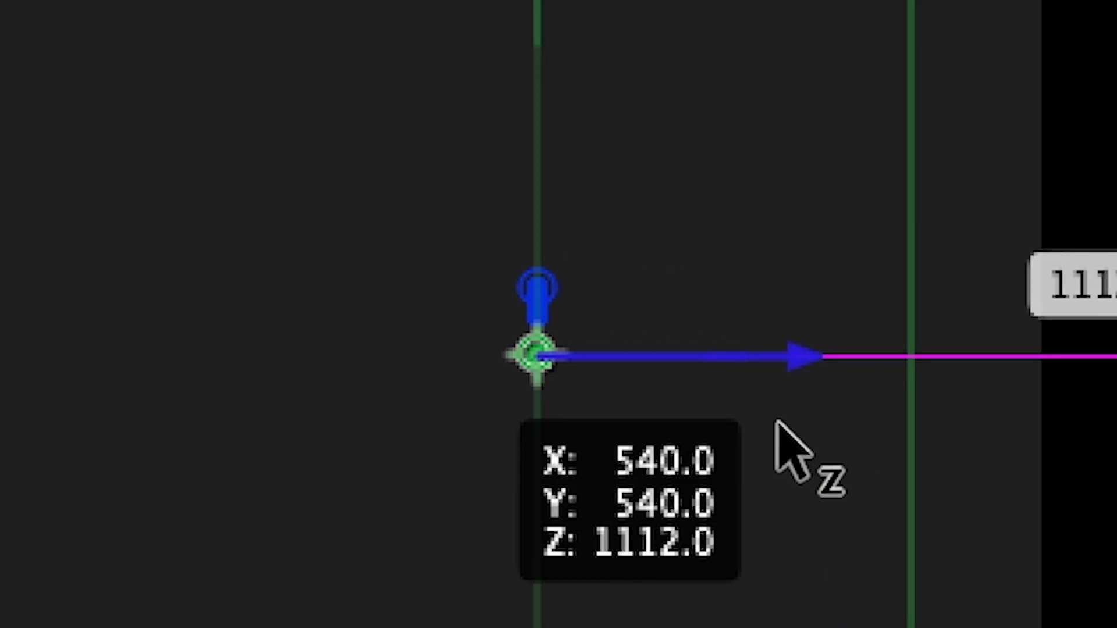
drag(780, 430, 791, 451)
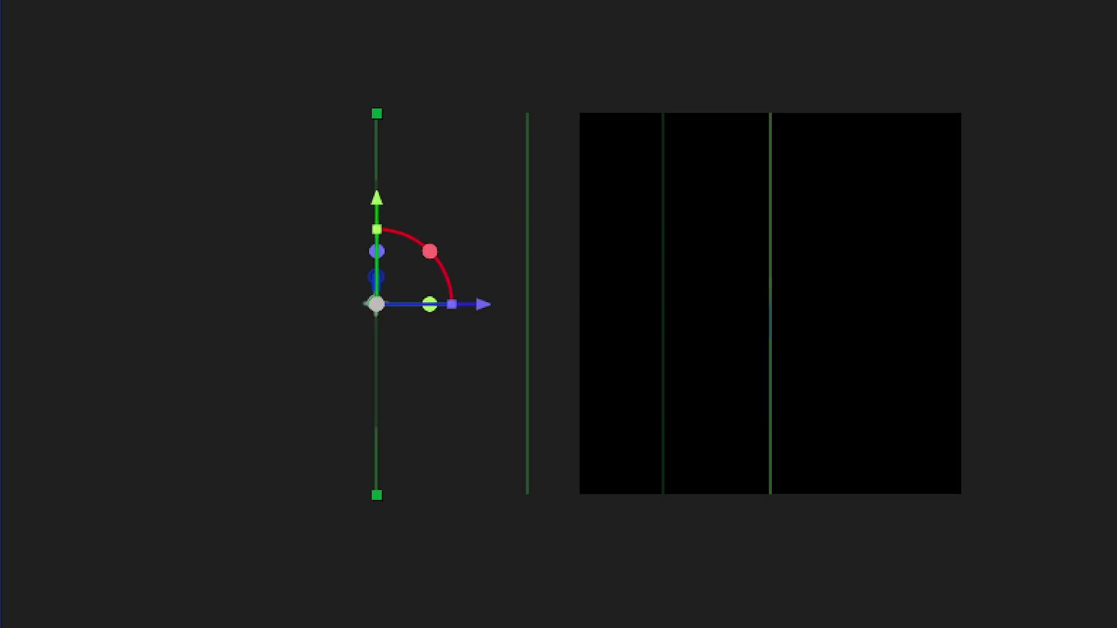
key(ctrl+Down)
drag(868, 313, 381, 338)
key(ctrl+Down)
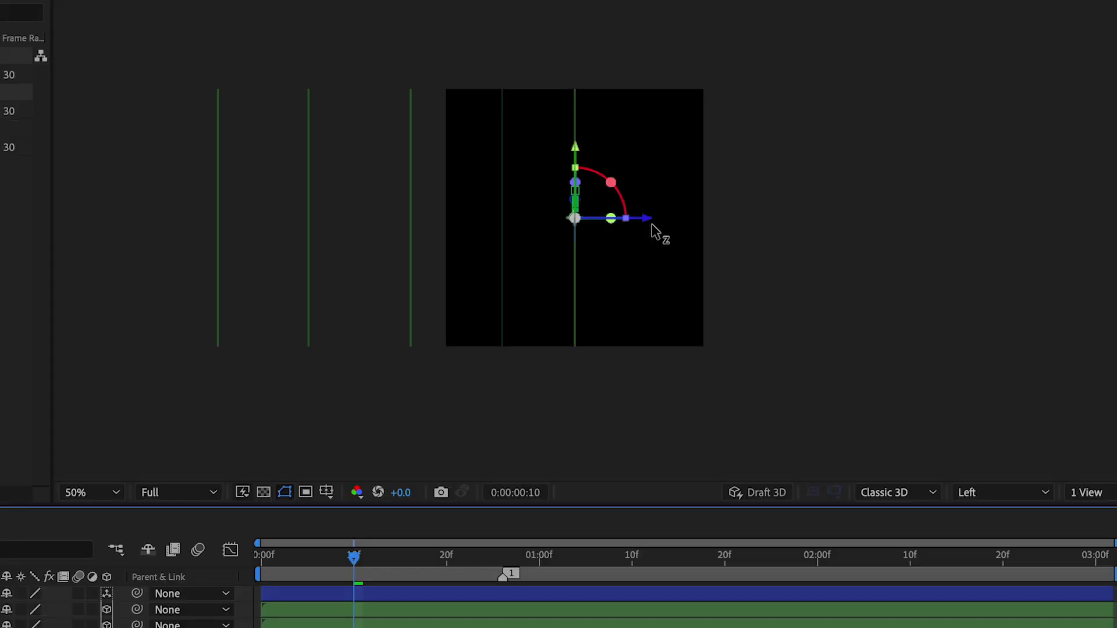
drag(558, 235, 179, 230)
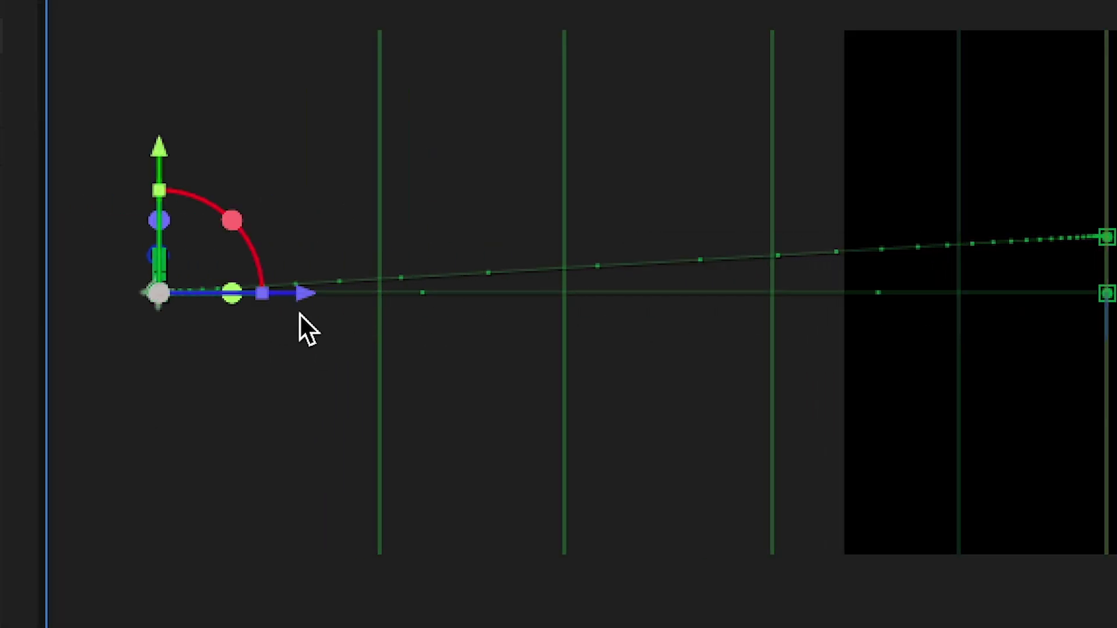
Step: Inspect the layers' depth spacing in Custom View 1 and return to the Active Camera view
click(905, 453)
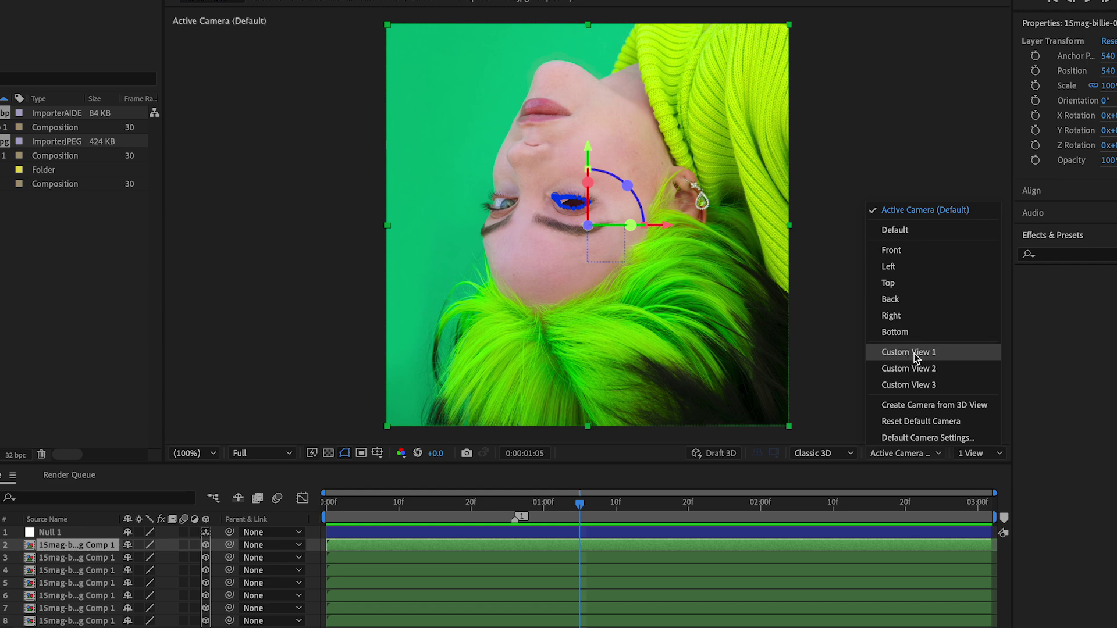
click(915, 353)
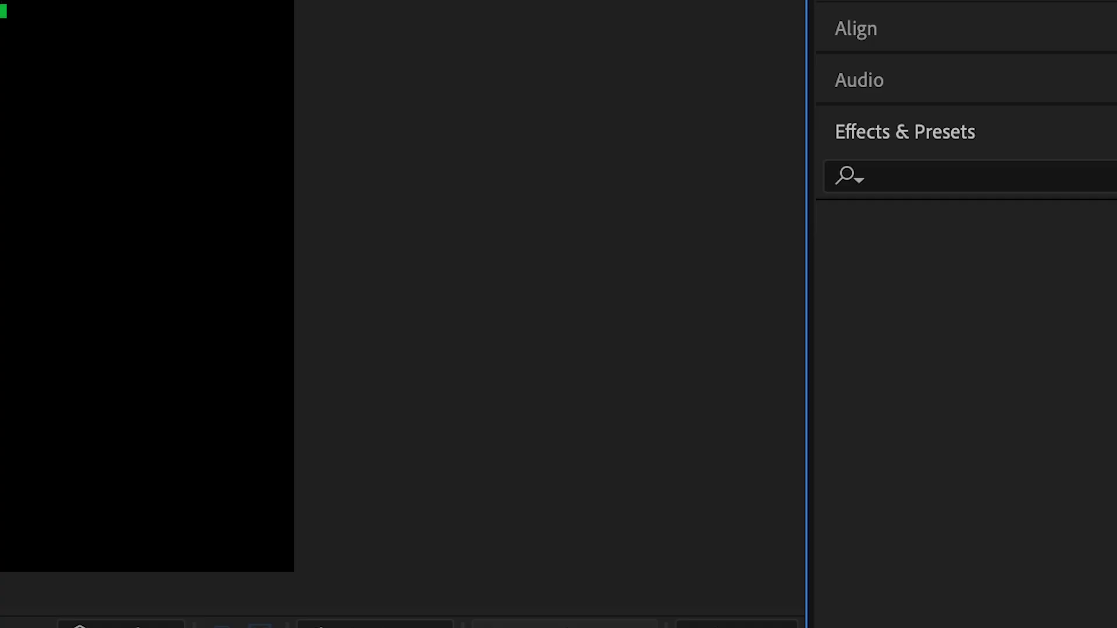
click(567, 623)
click(574, 74)
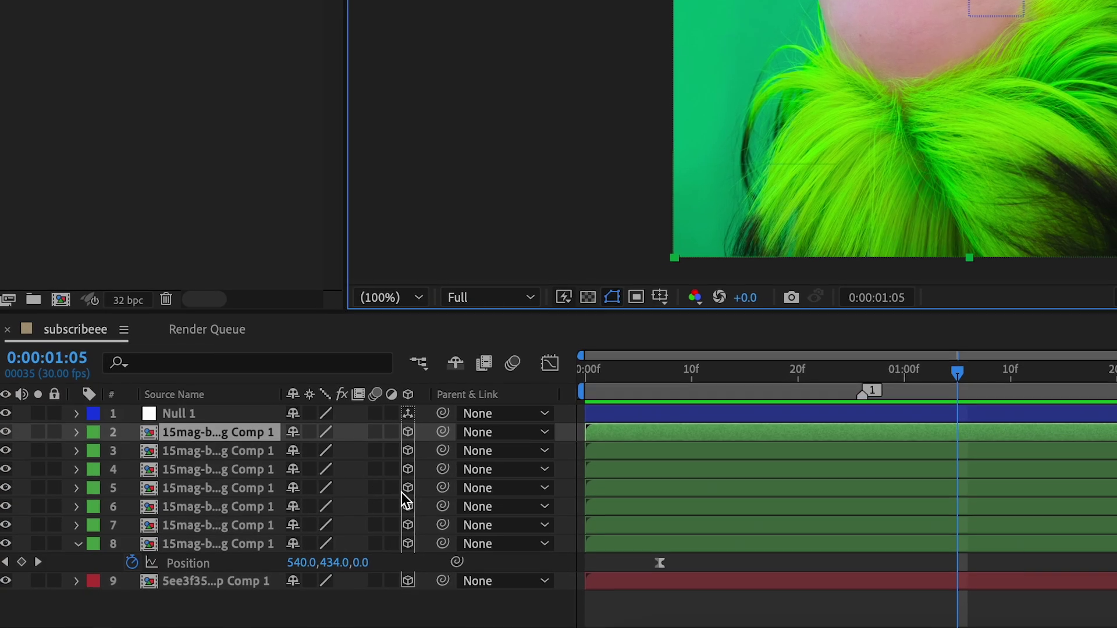
click(551, 318)
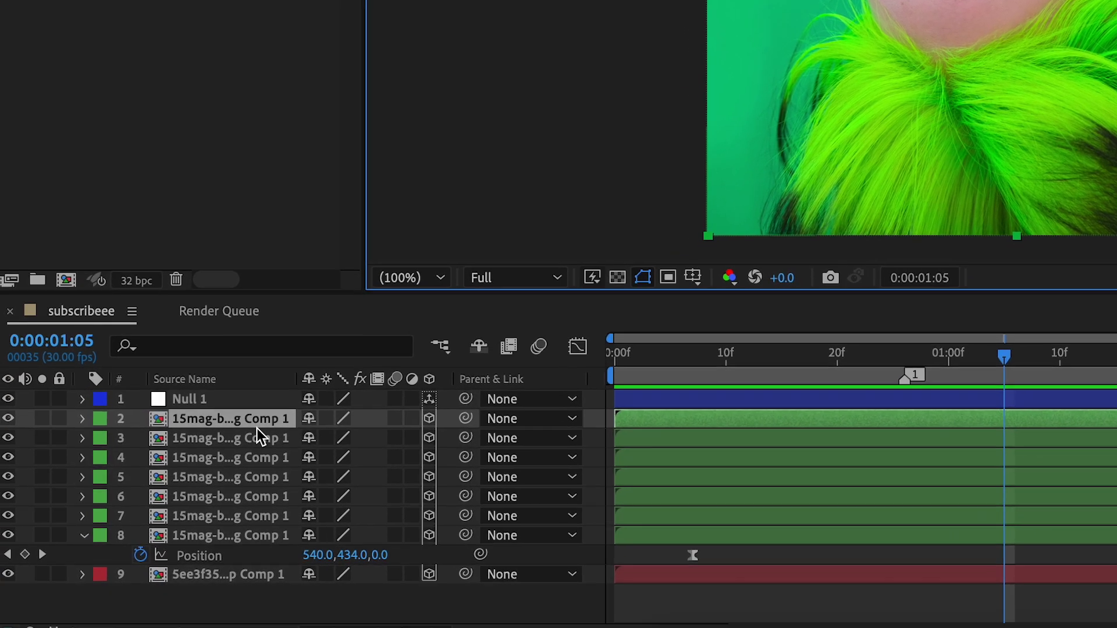
Step: Parent the portrait copies in layers 2 through 8 to Null 1
shift+click(209, 521)
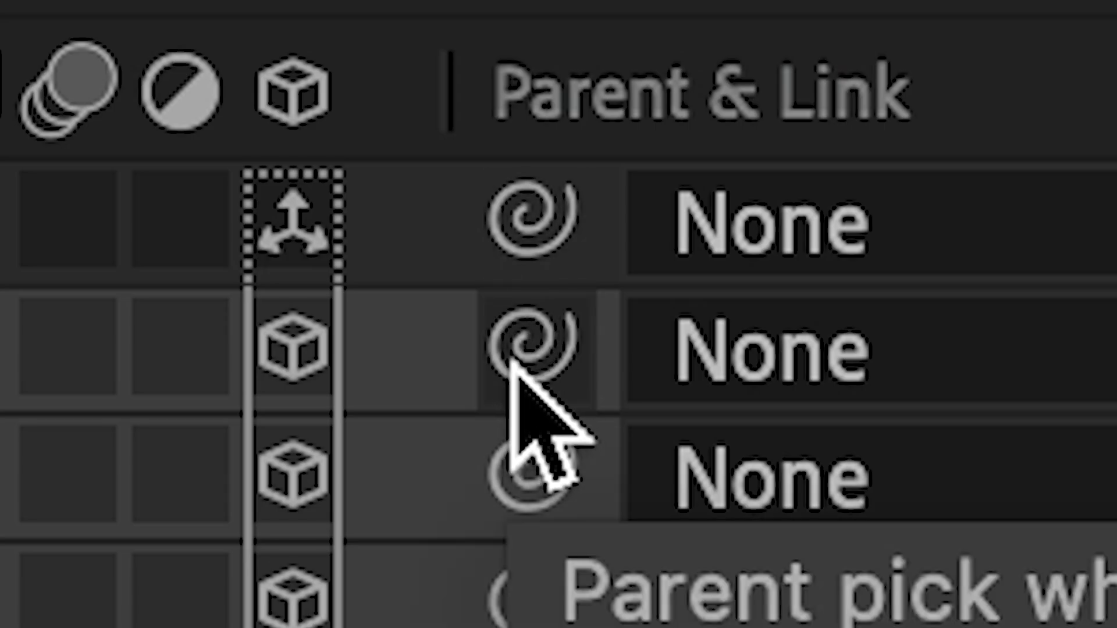
drag(946, 359, 336, 383)
Step: Try out different Scale and Position values on Null 1 to test how the parented portrait layers follow it
drag(189, 298, 190, 298)
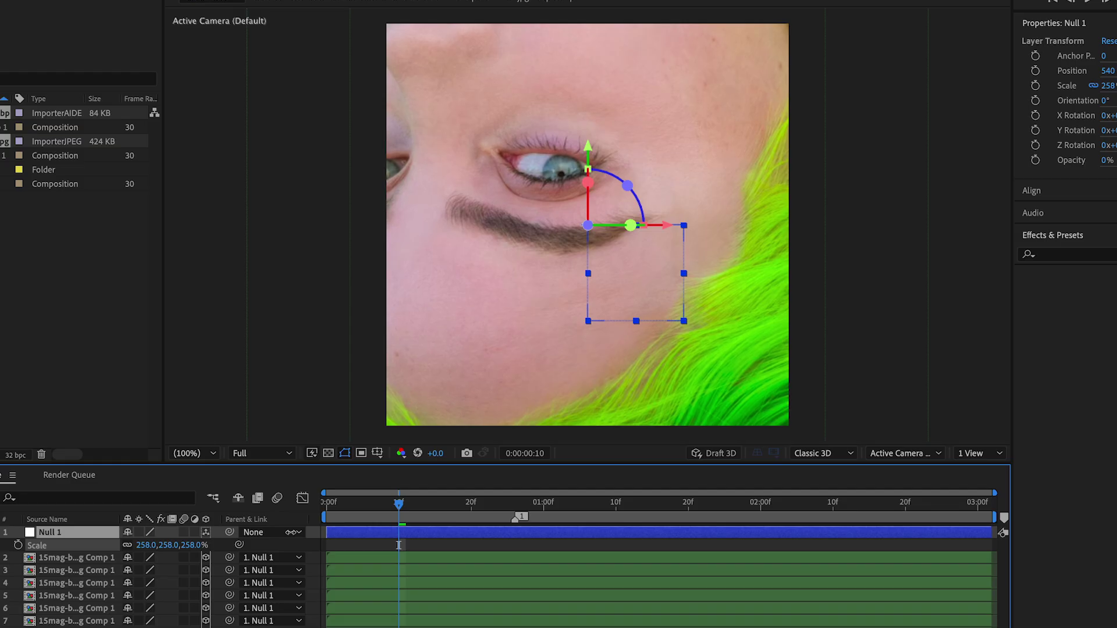
drag(297, 529, 378, 516)
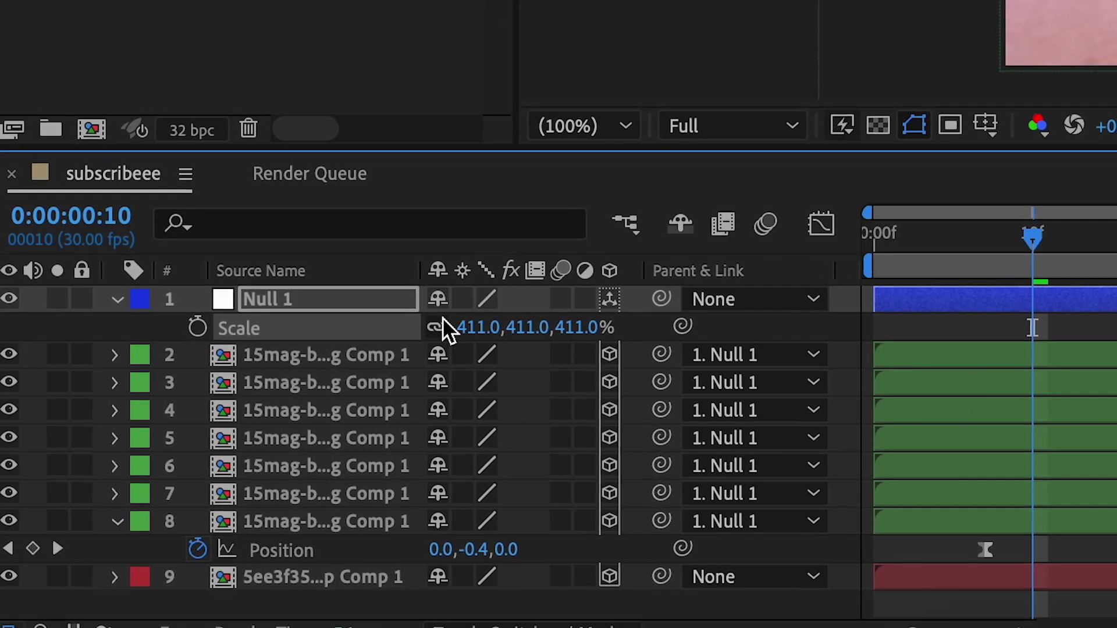
key(u)
key(u)
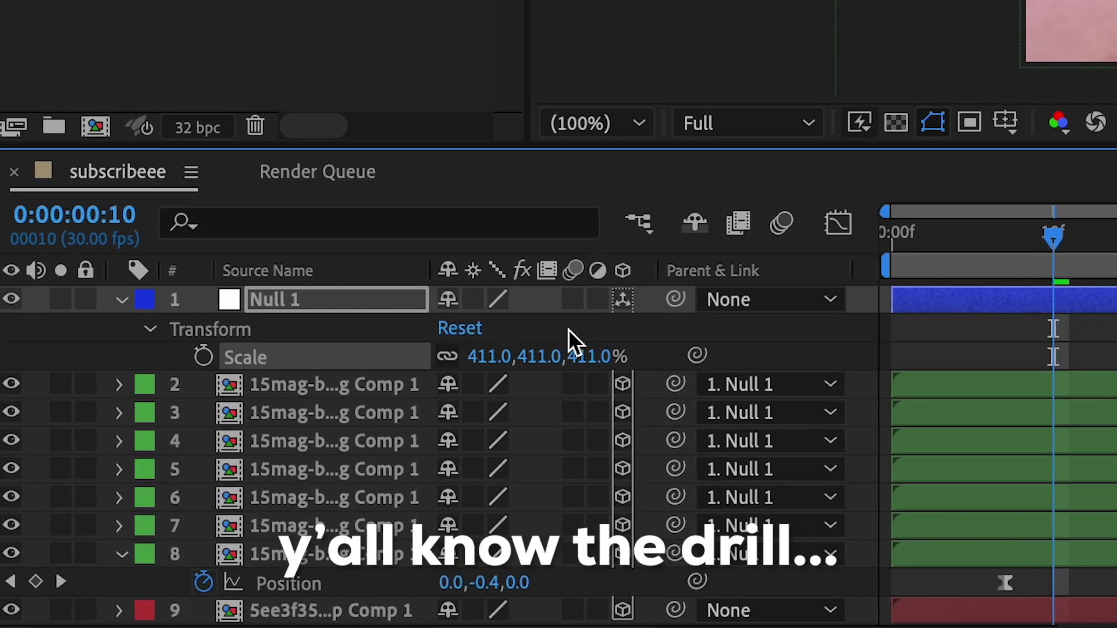
key(p)
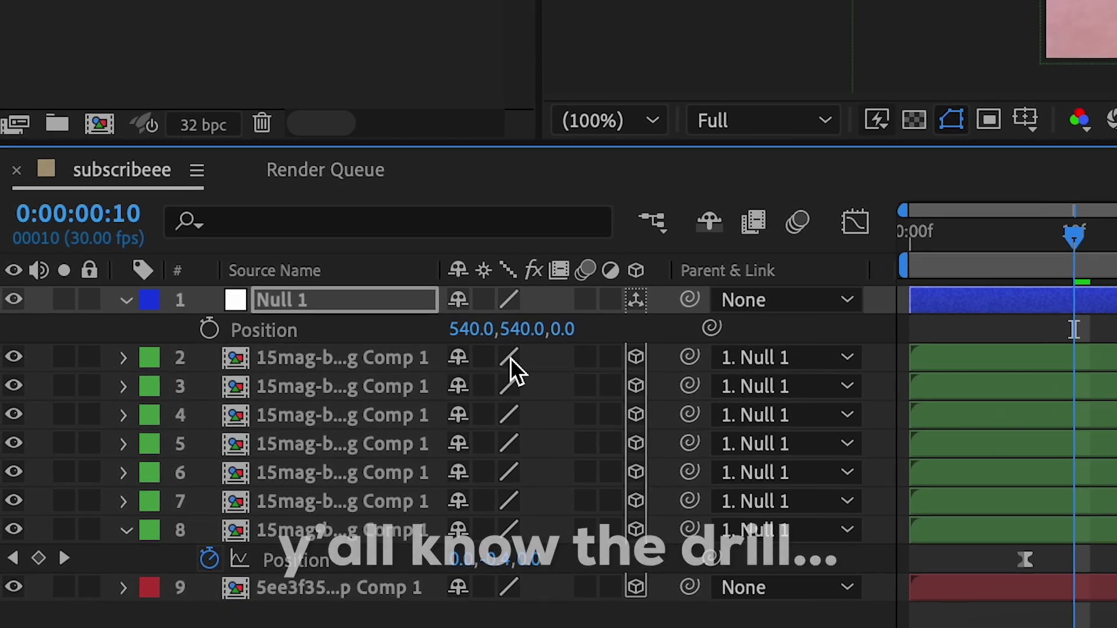
drag(463, 326, 640, 336)
drag(327, 512, 357, 527)
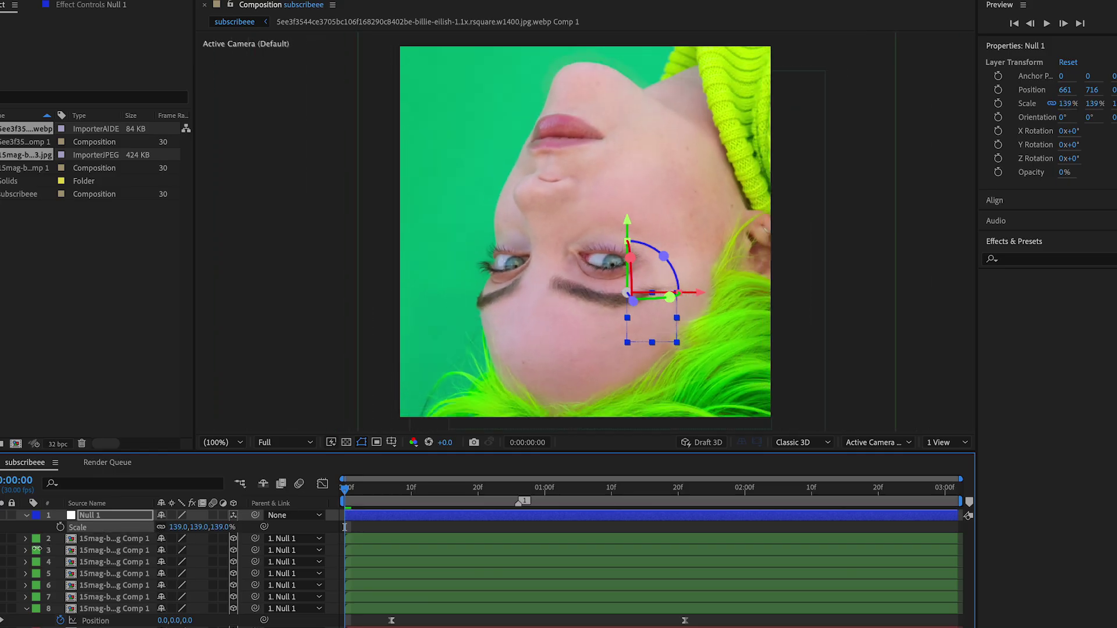
key(shift+Page_Down)
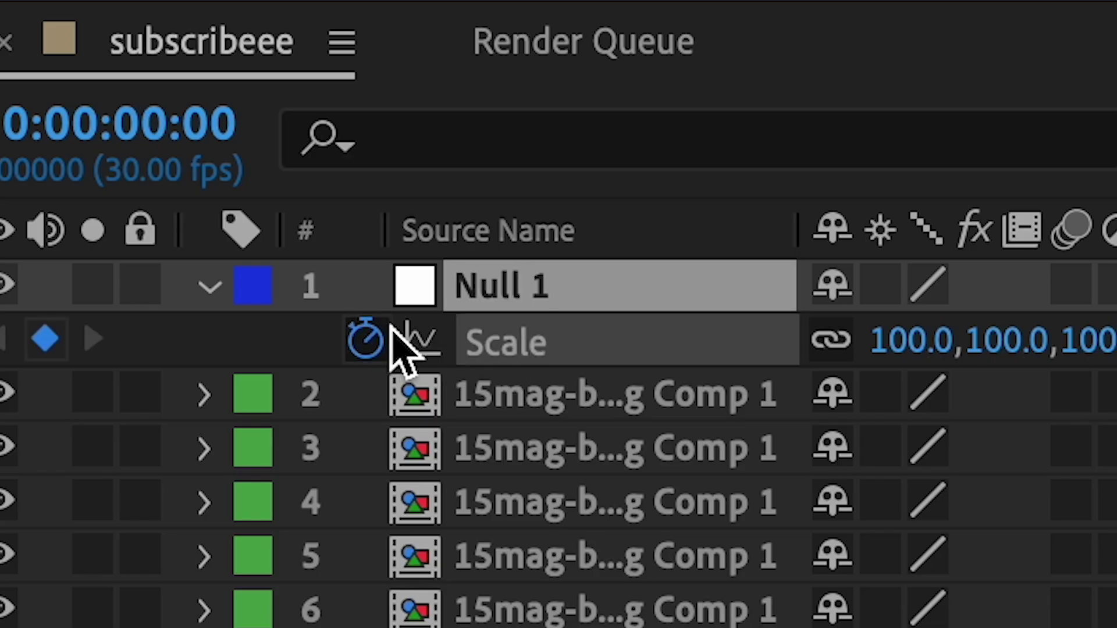
Step: Add Position and Scale keyframes to Null 1 at 0:00:00:00 and reveal its keyframed properties
click(387, 334)
key(p)
click(387, 335)
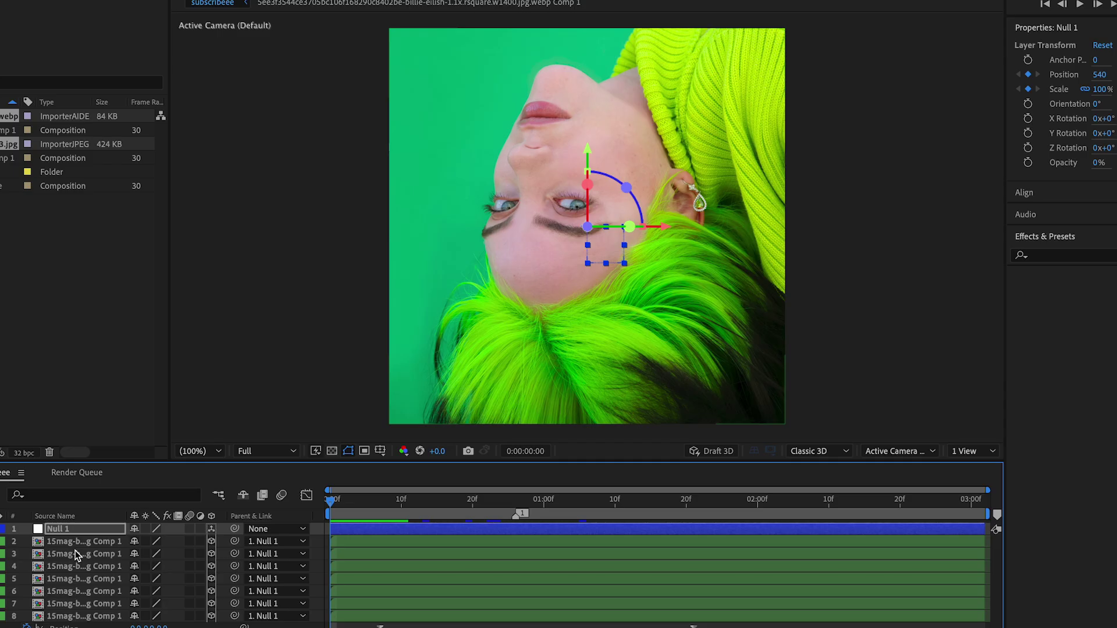
key(u)
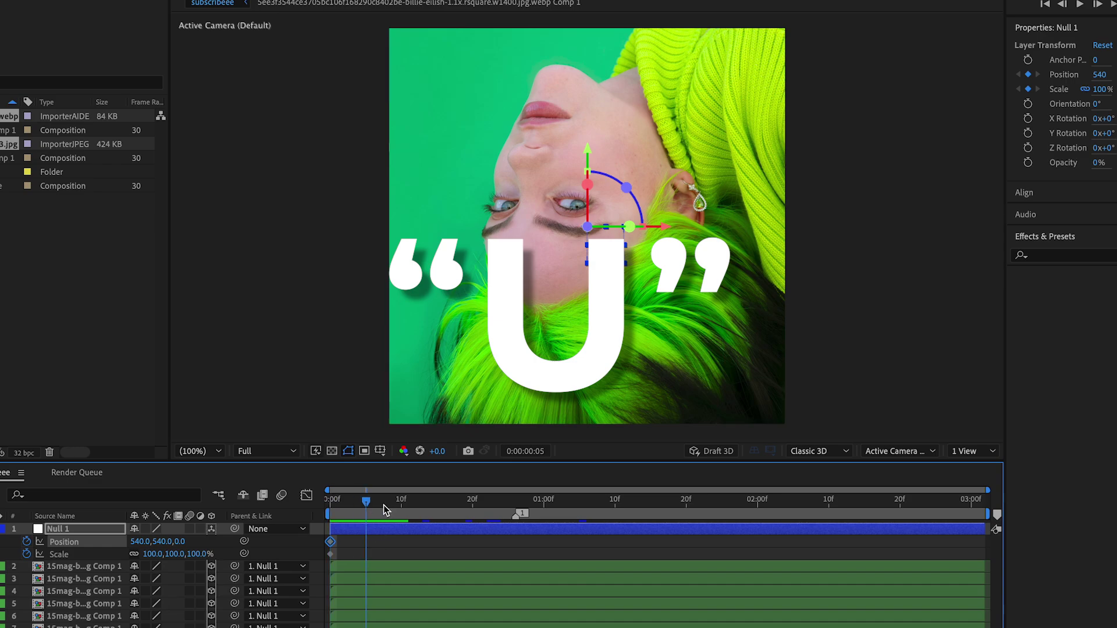
Step: At 0:00:02:04, keyframe Null 1's position toward the camera along Z until the portrait beneath fills the frame, and preview the move
drag(368, 505, 642, 516)
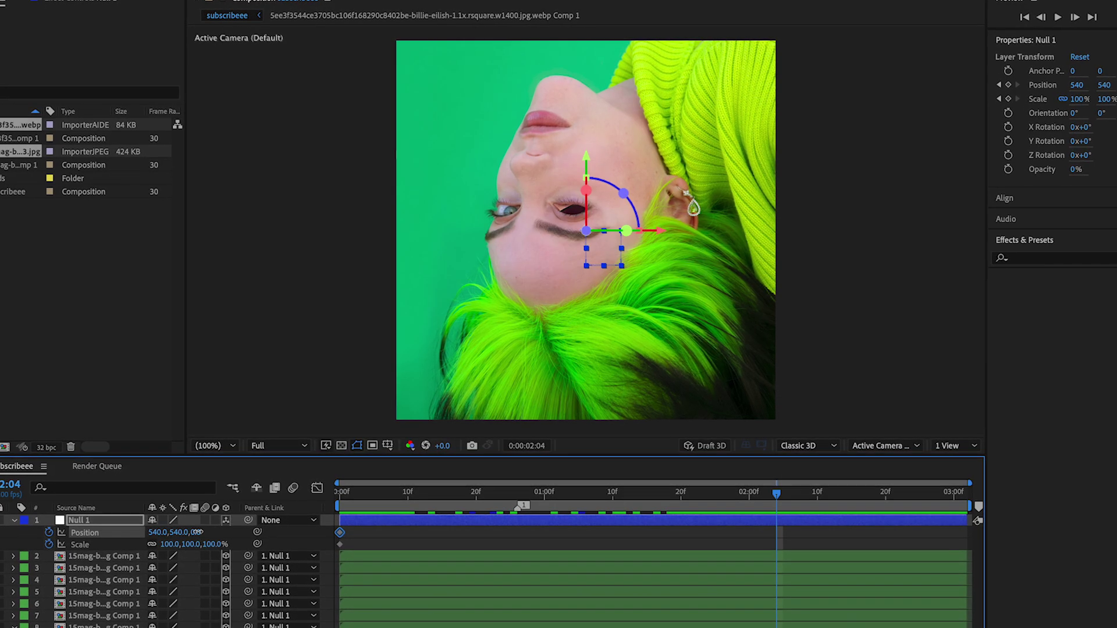
drag(198, 532, 265, 532)
drag(195, 535, 23, 534)
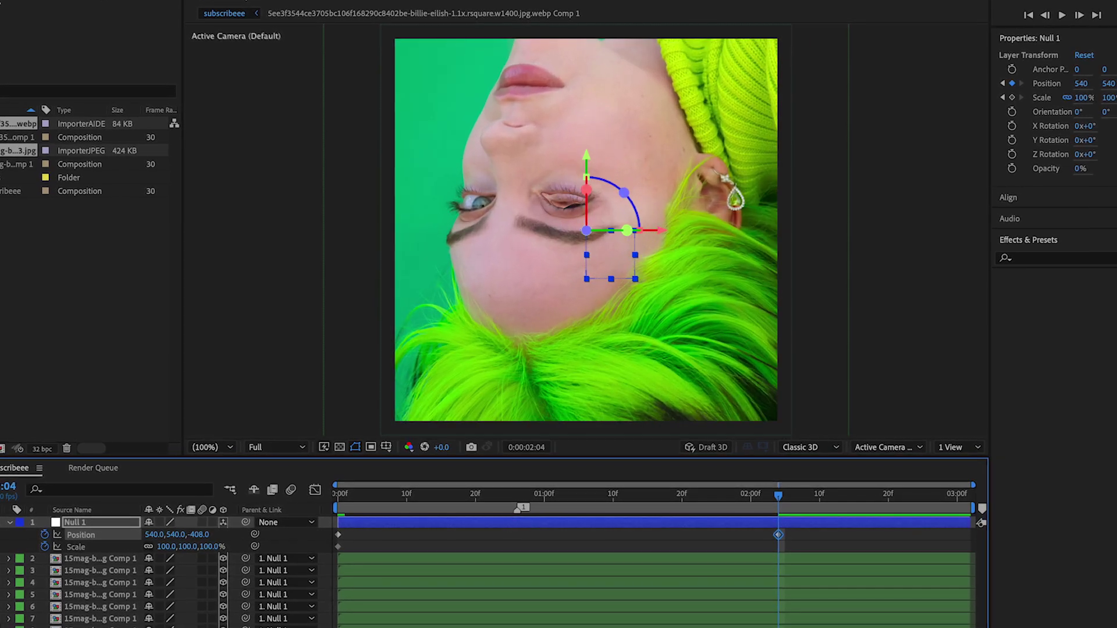
drag(143, 626, 58, 626)
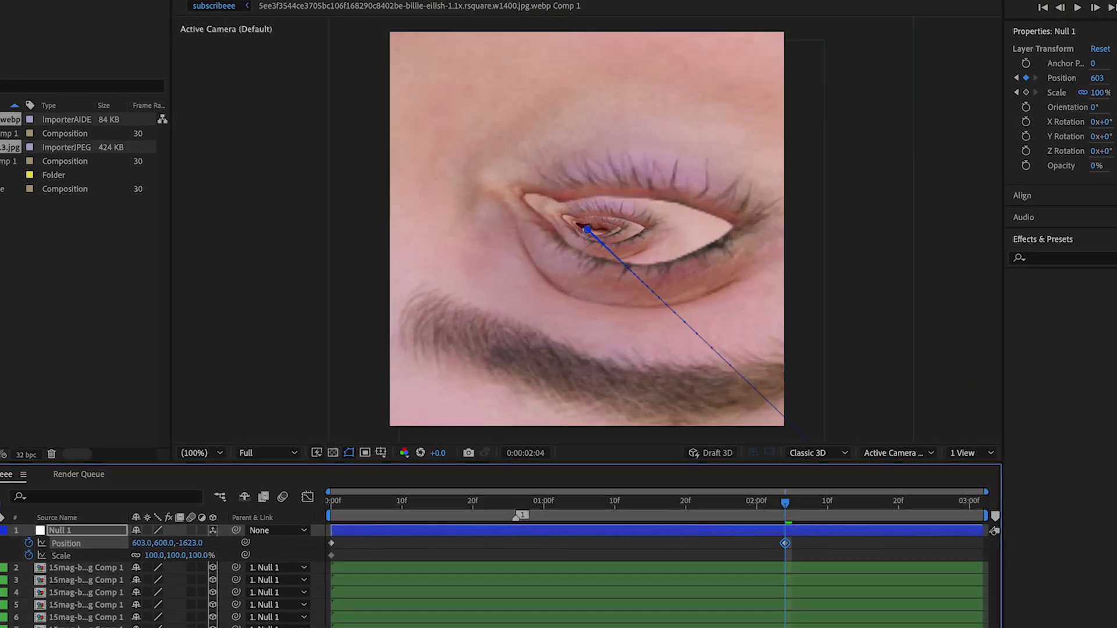
drag(1, 540, 9, 540)
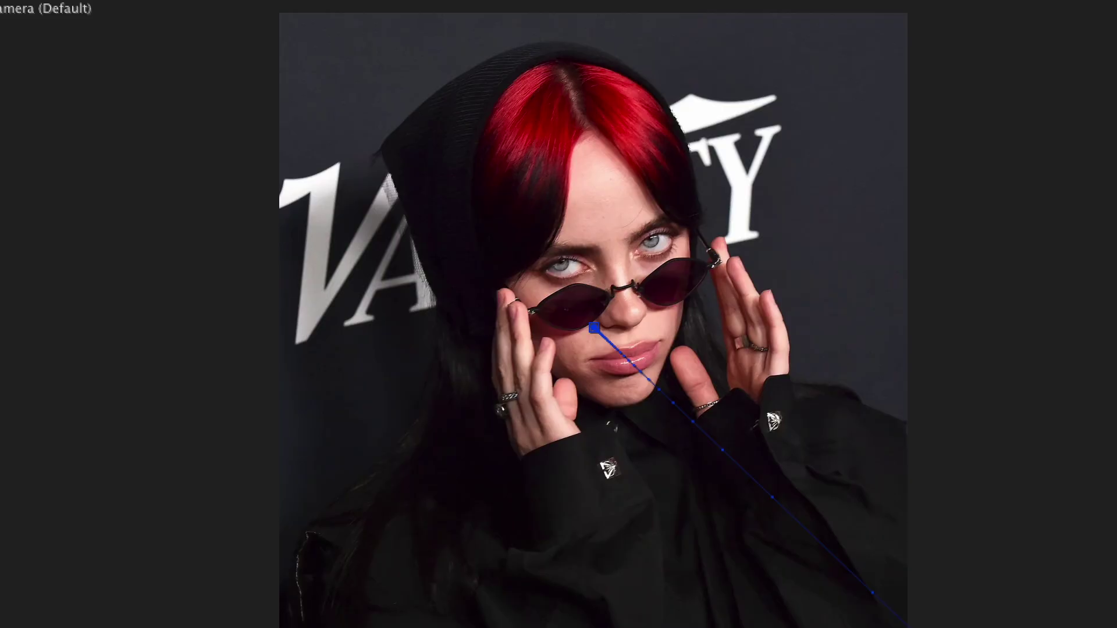
key(space)
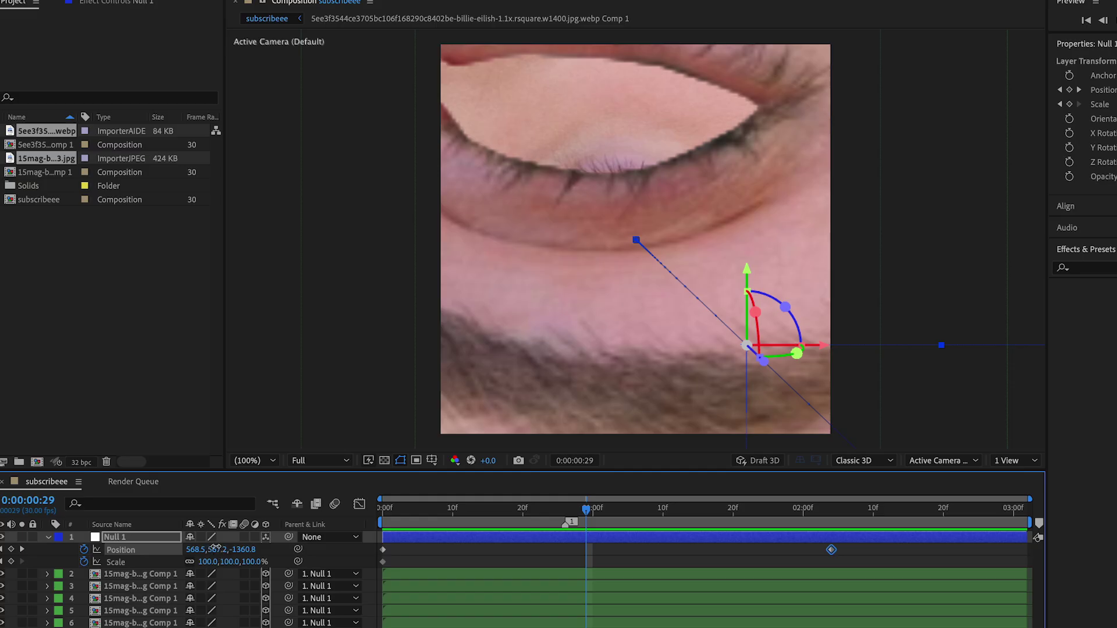
Step: At 0:00:00:29, set Null 1's Y position to 595.2 to centre the eye openings, and Easy Ease the Position keyframes
drag(215, 549, 255, 548)
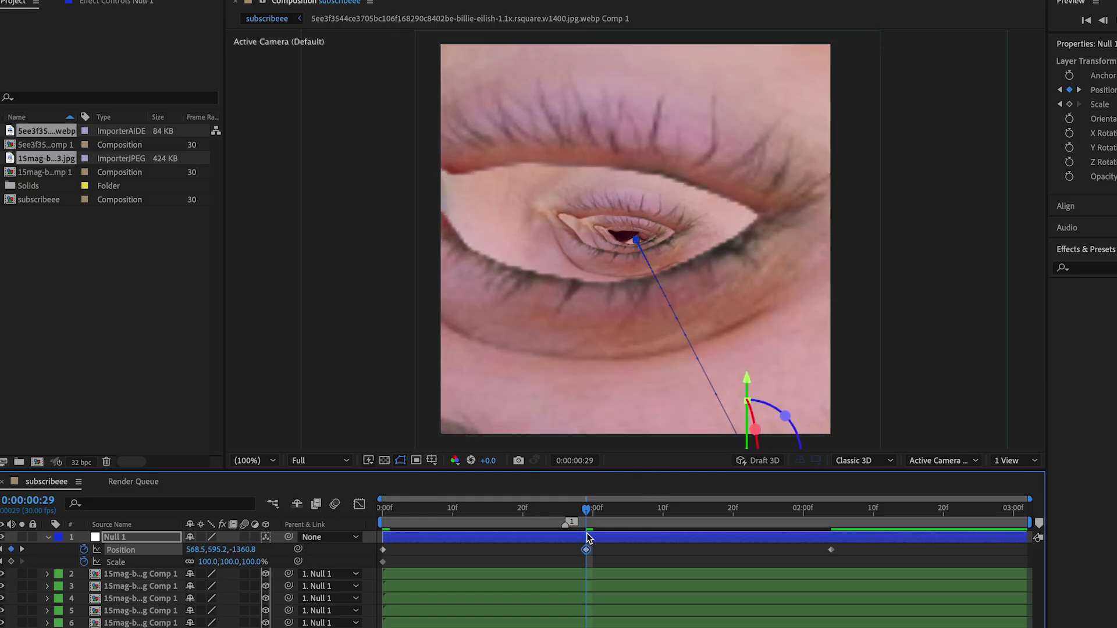
drag(590, 512, 402, 512)
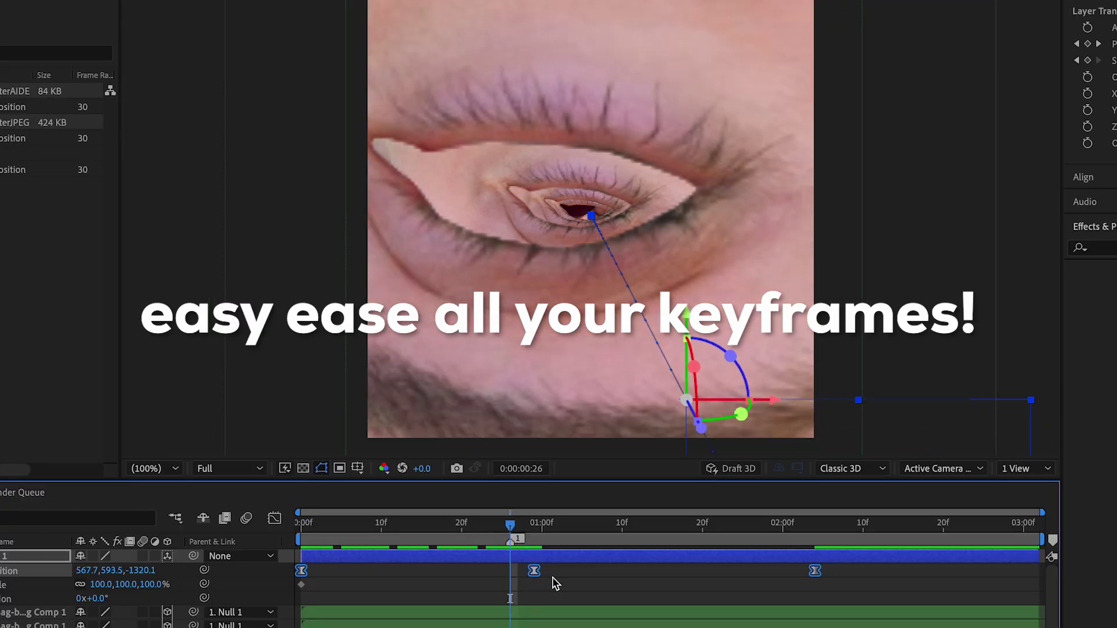
click(550, 585)
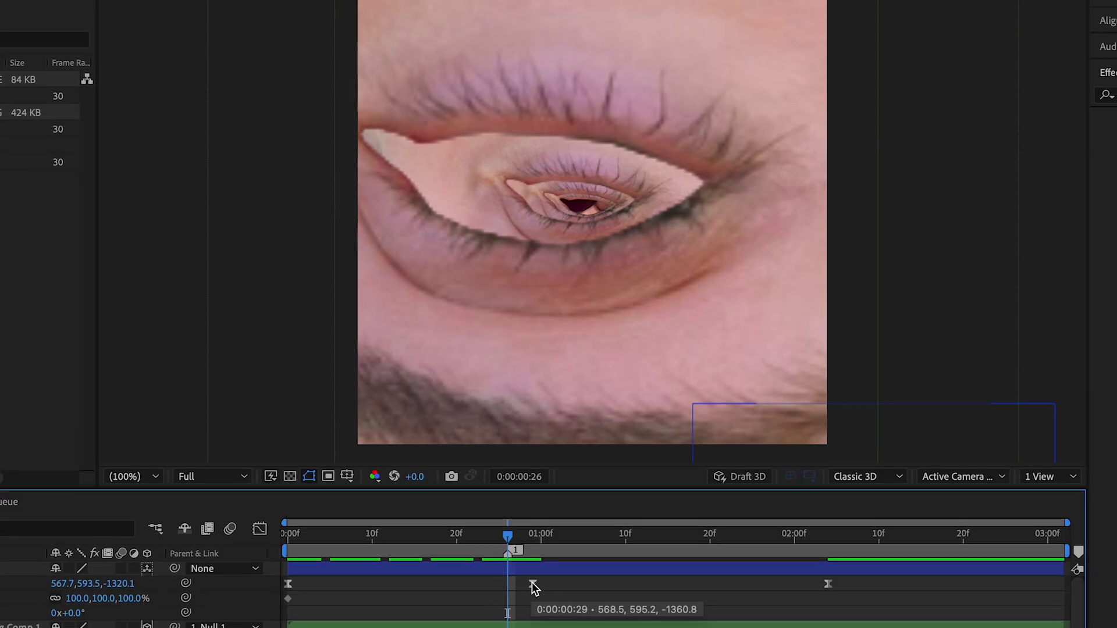
Step: Shape Null 1's Position speed graph into a sharp peak at the 0:00:00:29 keyframe and preview it from the start
click(490, 372)
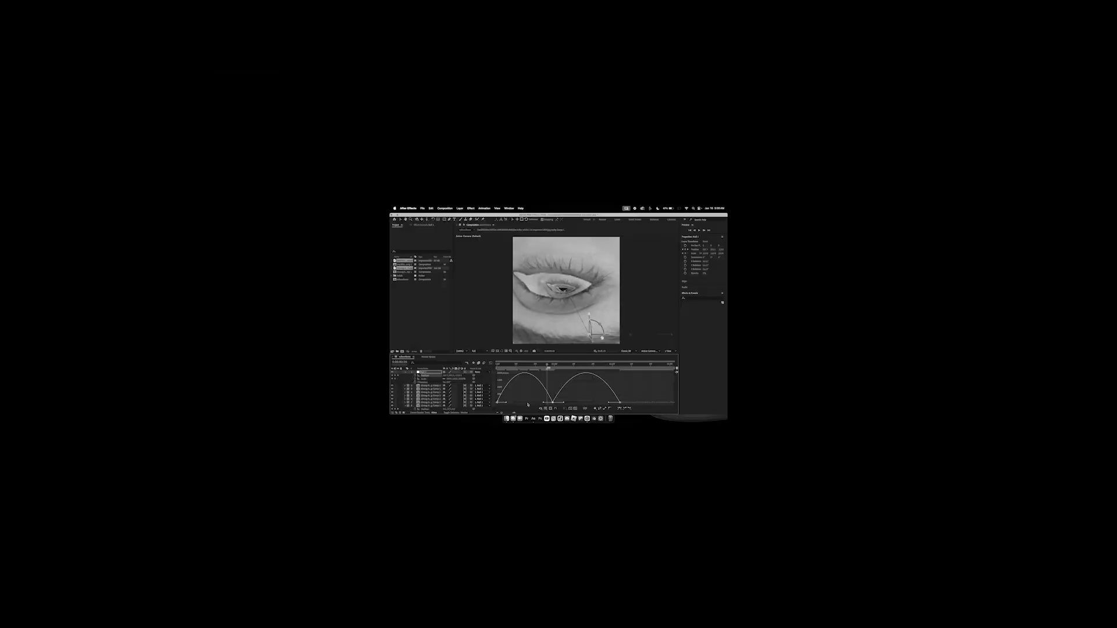
drag(507, 402, 530, 403)
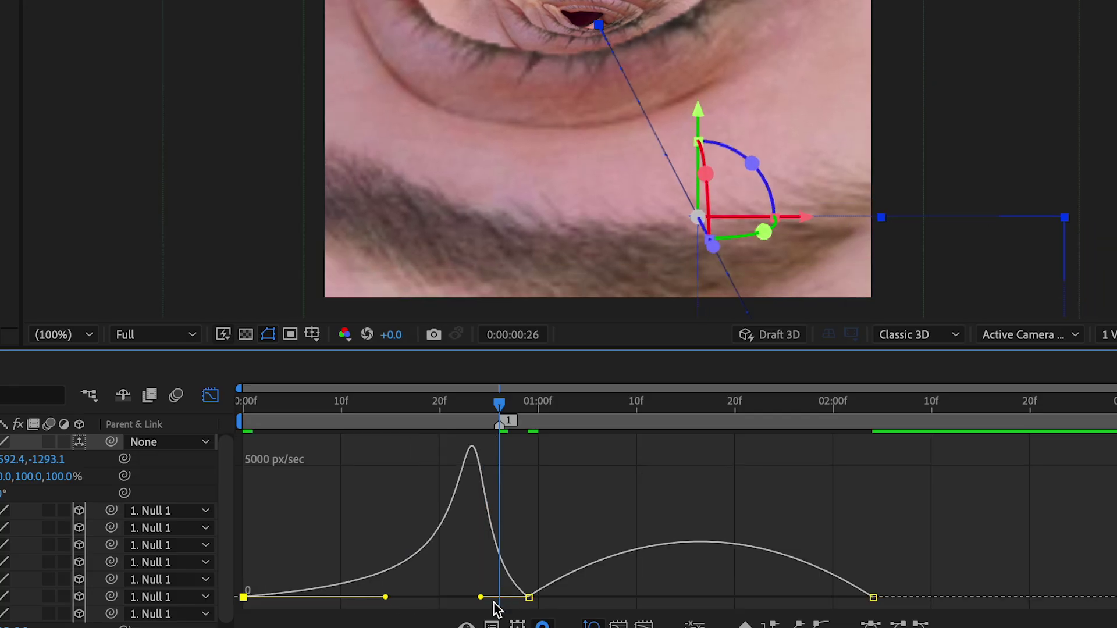
drag(480, 599, 540, 597)
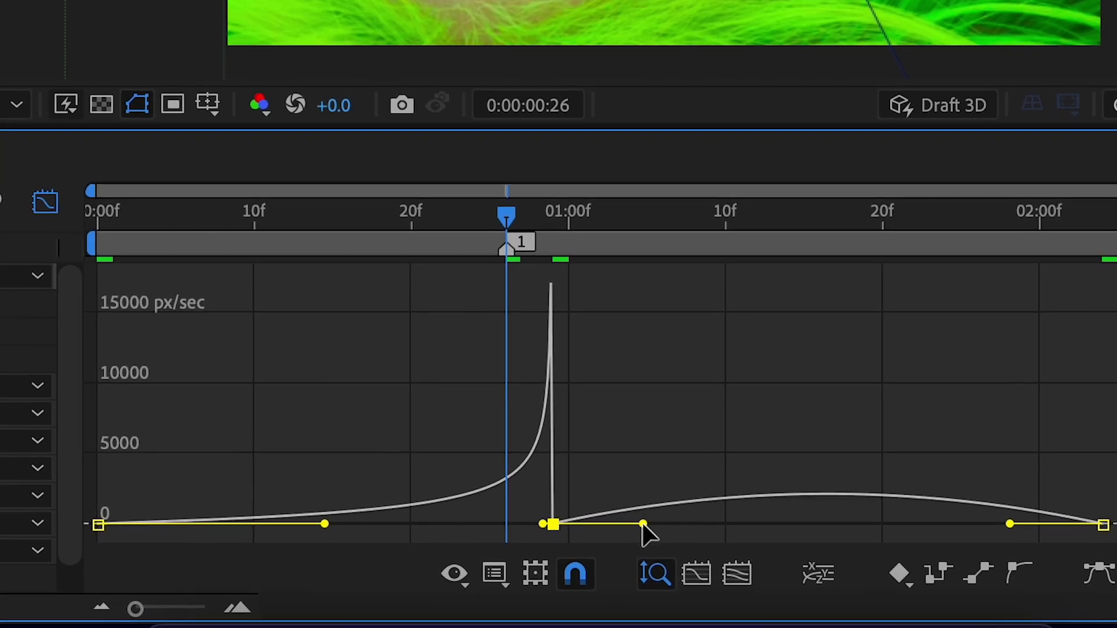
drag(570, 522, 562, 522)
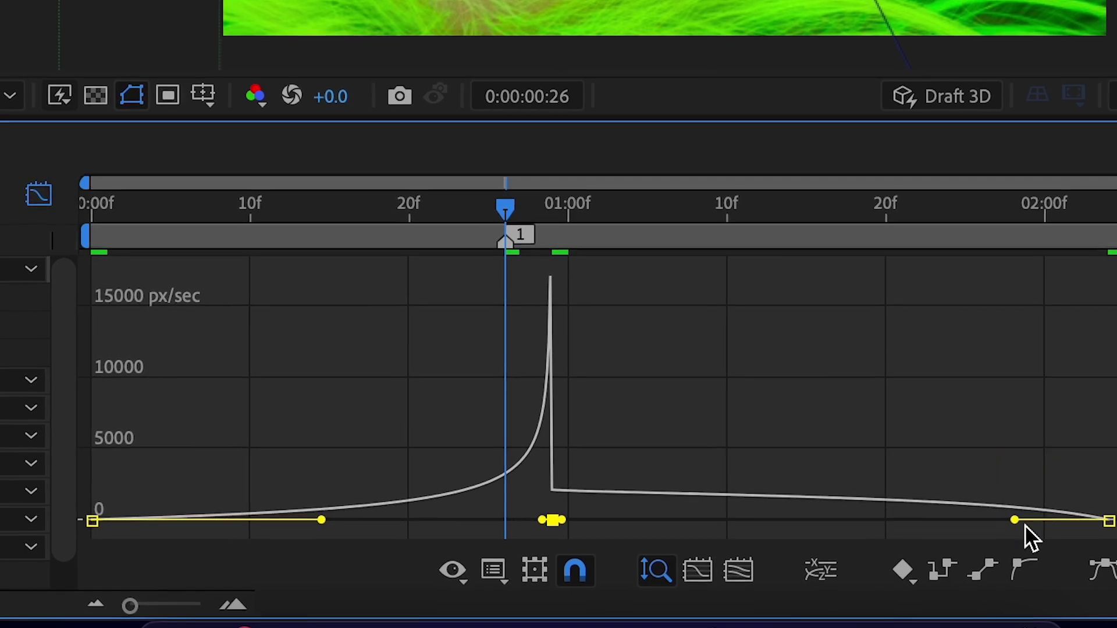
drag(1015, 519, 808, 516)
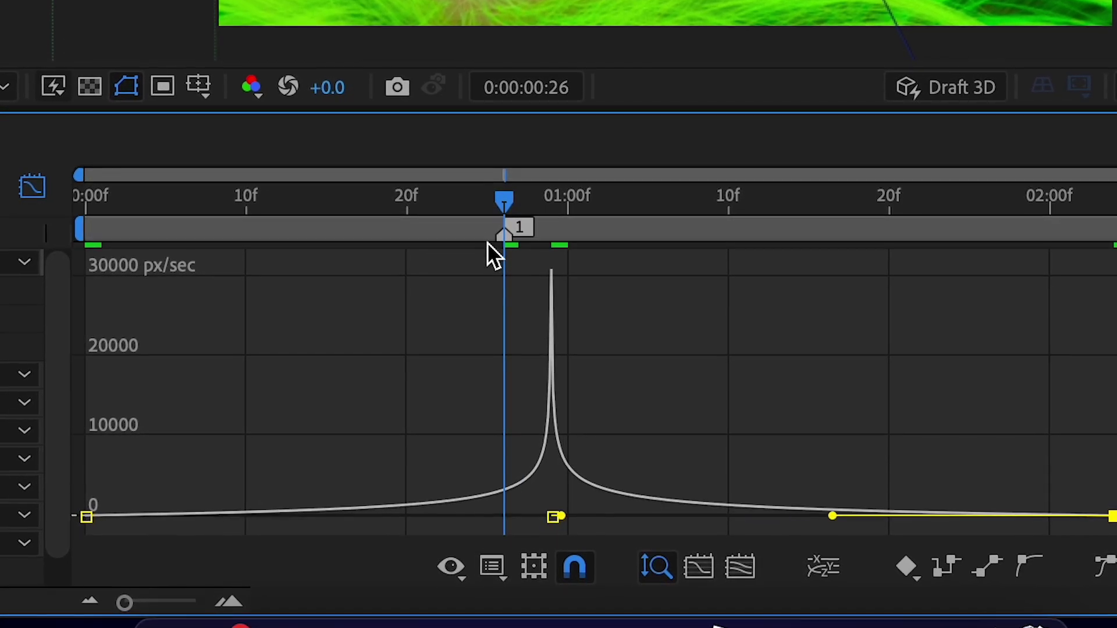
key(Home)
key(space)
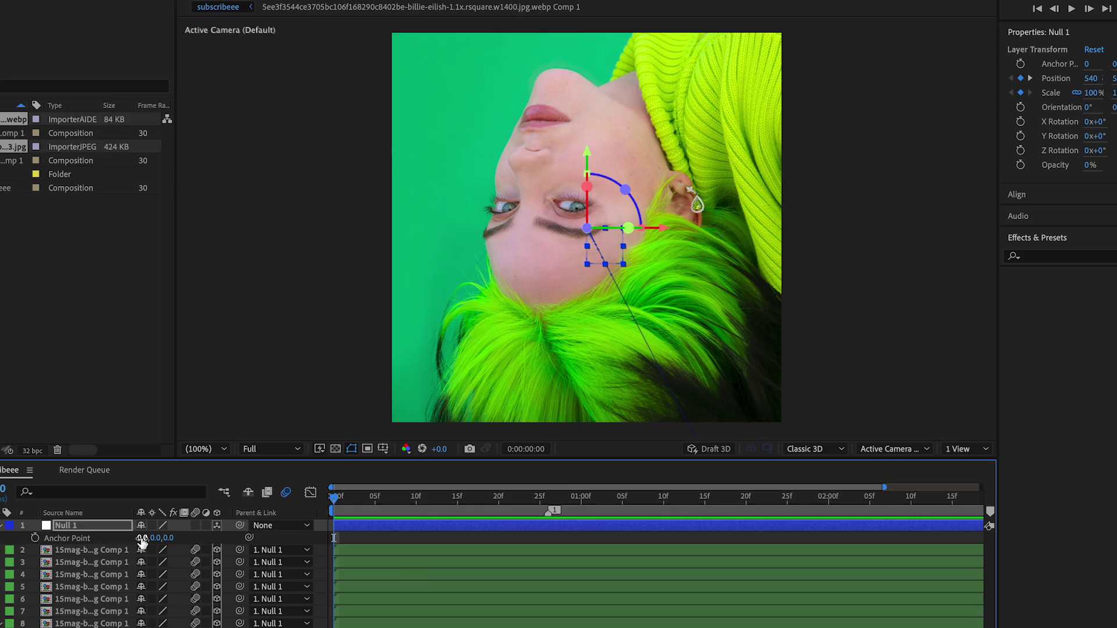
Step: Set Null 1's anchor point to -46, -61, 0 to align it with the masked eye, and fit the composition in view
drag(142, 544, 107, 556)
drag(115, 557, 129, 557)
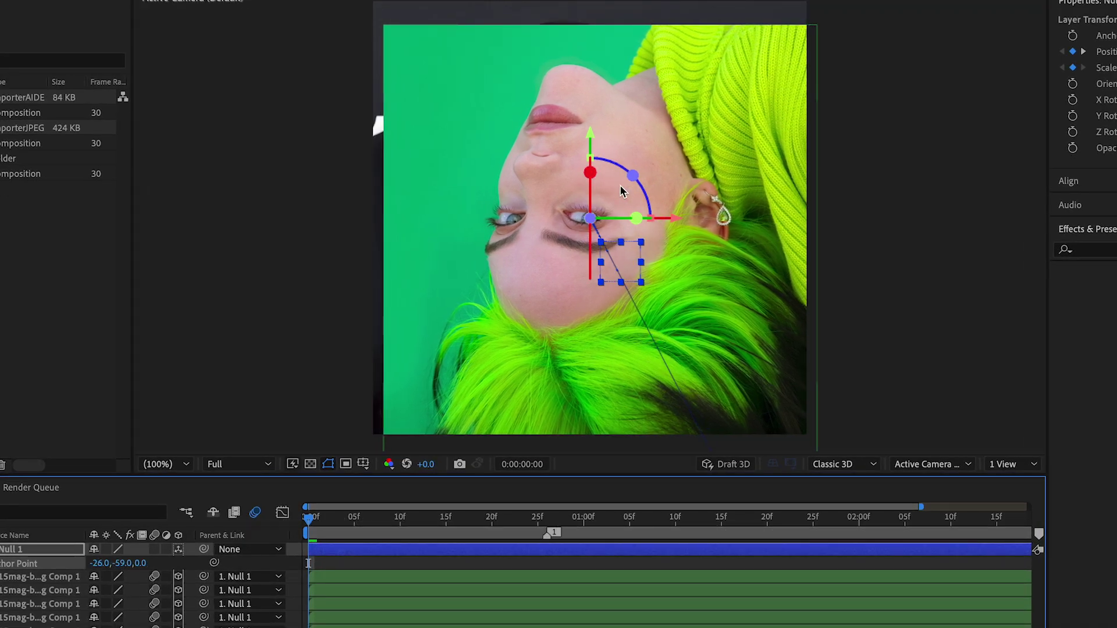
scroll(594, 221, up, 4)
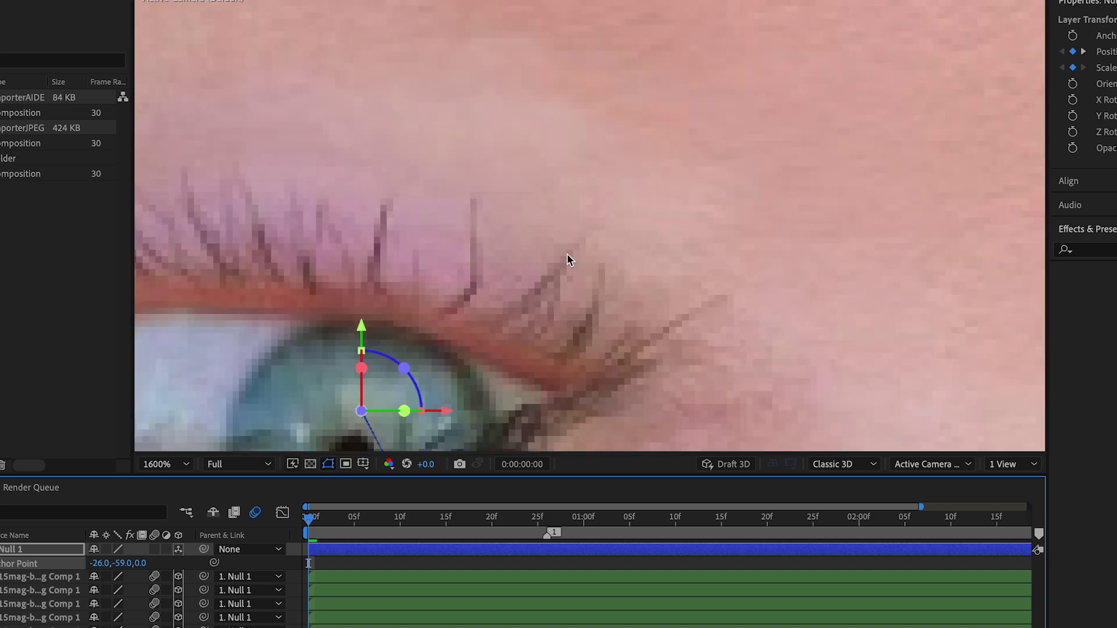
scroll(574, 250, down, 2)
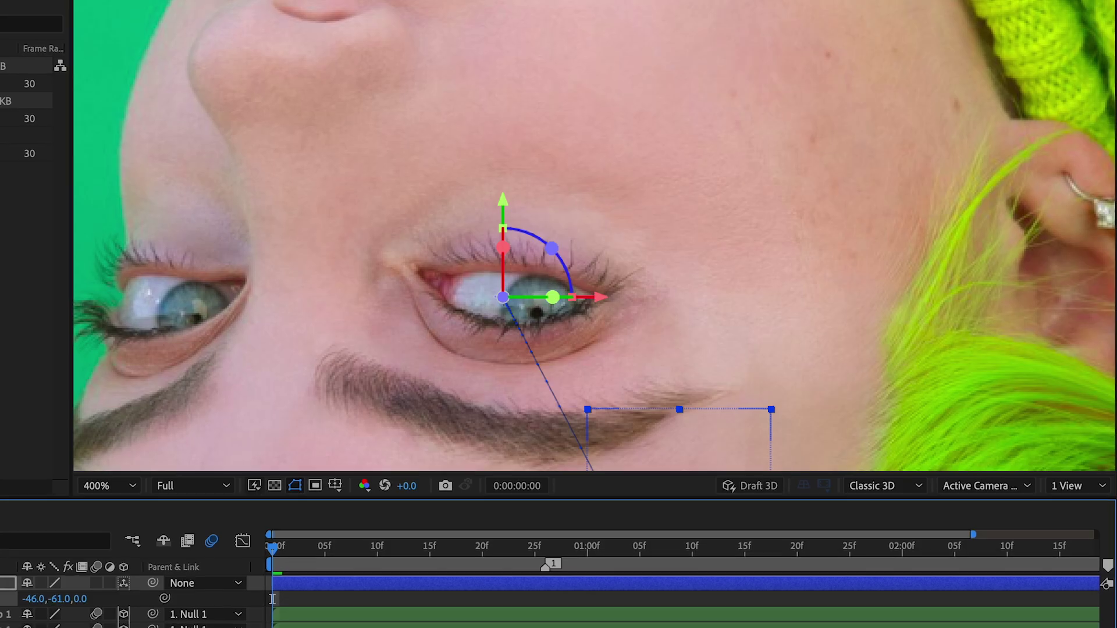
click(116, 479)
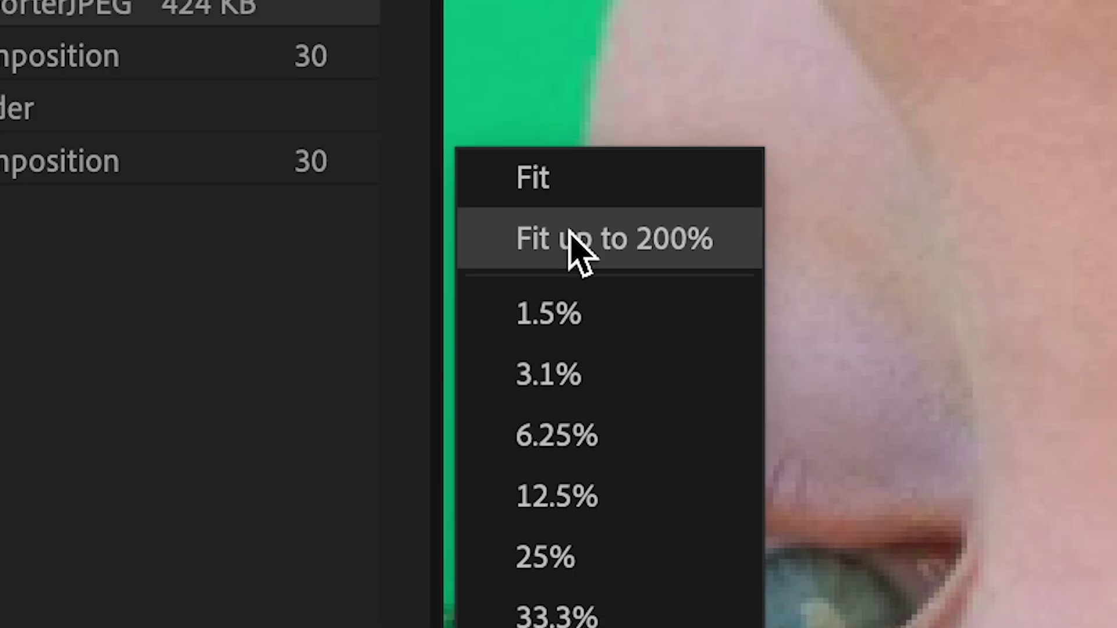
click(136, 189)
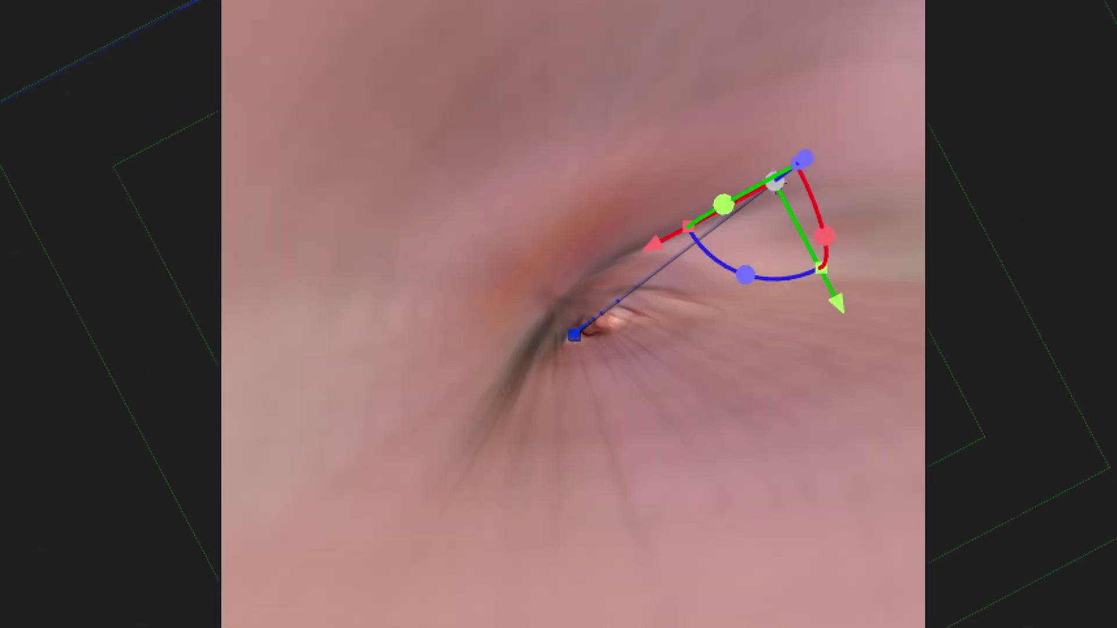
Step: Animate Null 1's Z Rotation between 0:00:00:00 and 0:00:01:15 and strengthen the easing in its speed graph
drag(650, 405, 468, 418)
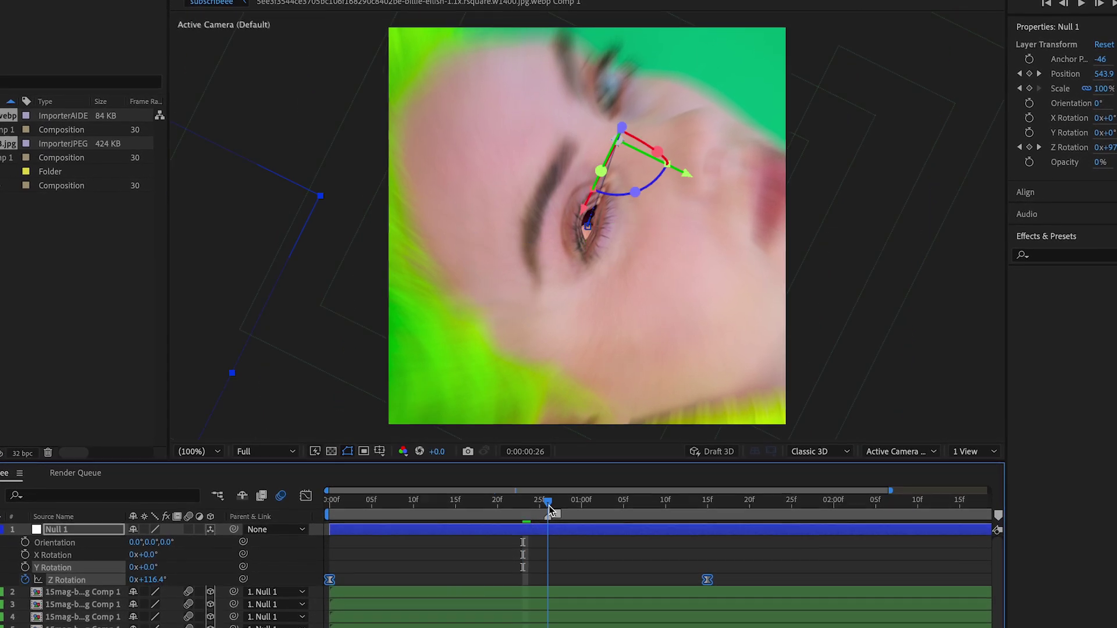
click(301, 500)
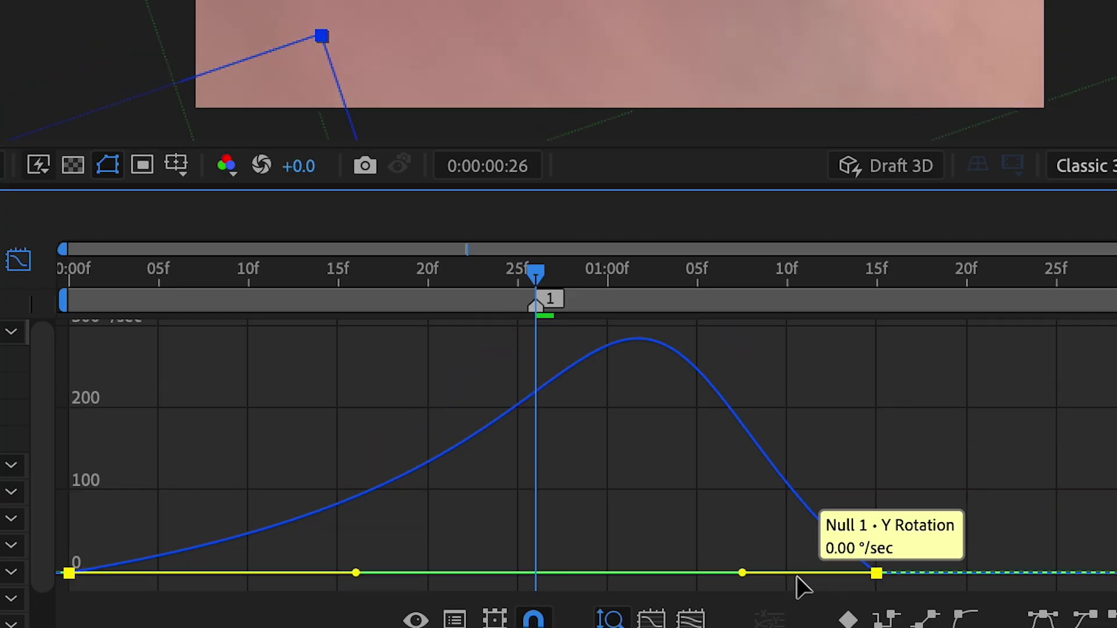
drag(742, 573, 597, 574)
drag(289, 594, 336, 596)
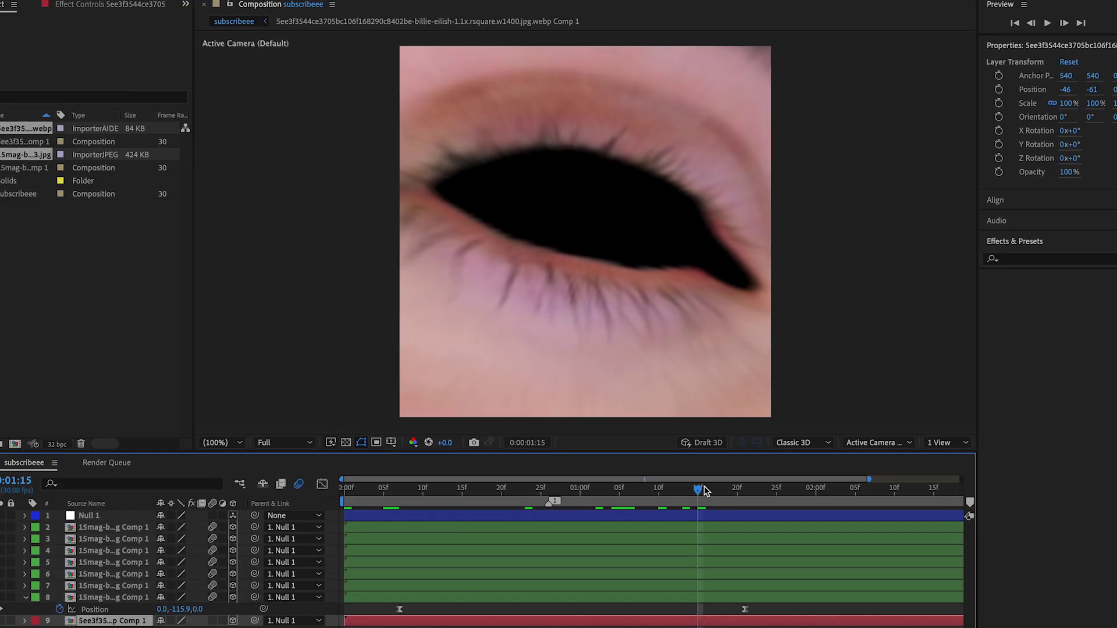
Step: In the Left view, push the portrait layer beneath the stacked copies back along its Z axis, and return to the active camera
drag(707, 494, 738, 484)
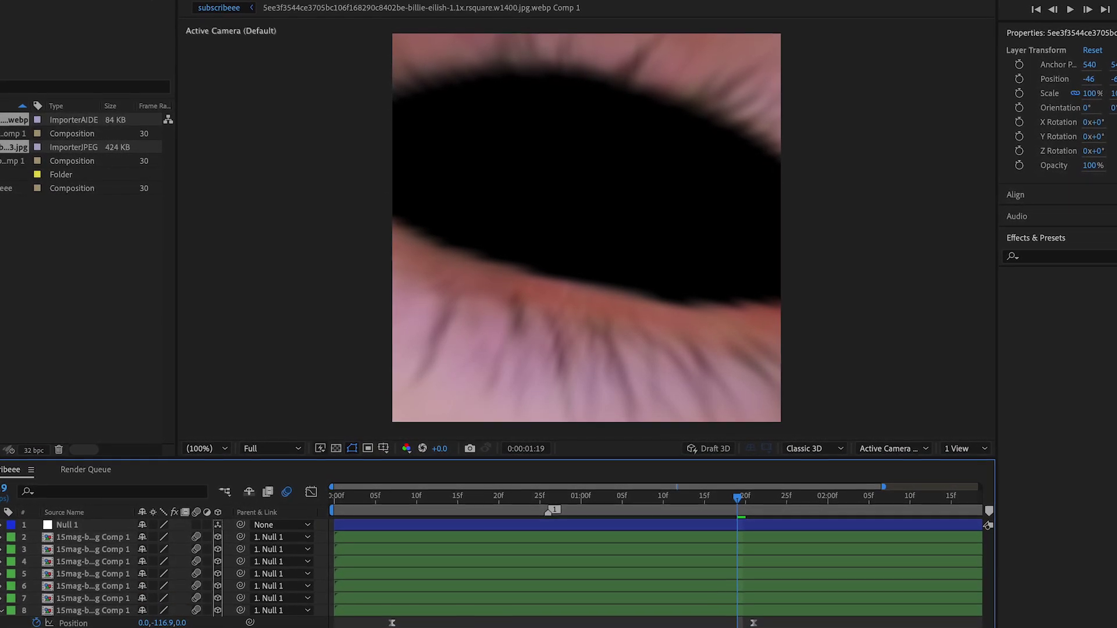
click(872, 448)
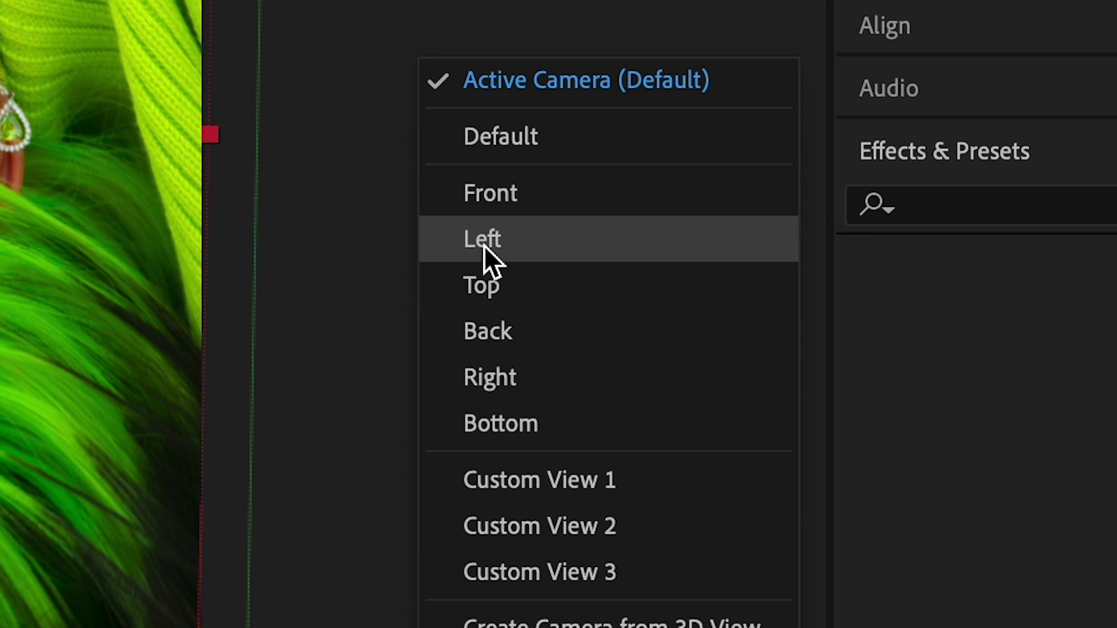
click(890, 268)
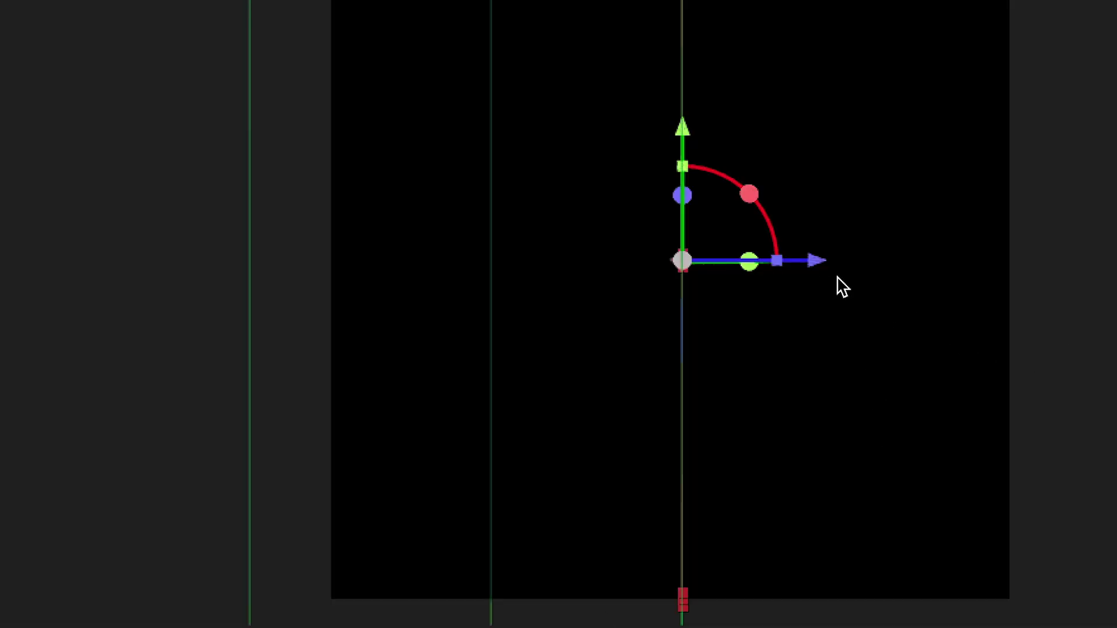
drag(754, 257, 618, 245)
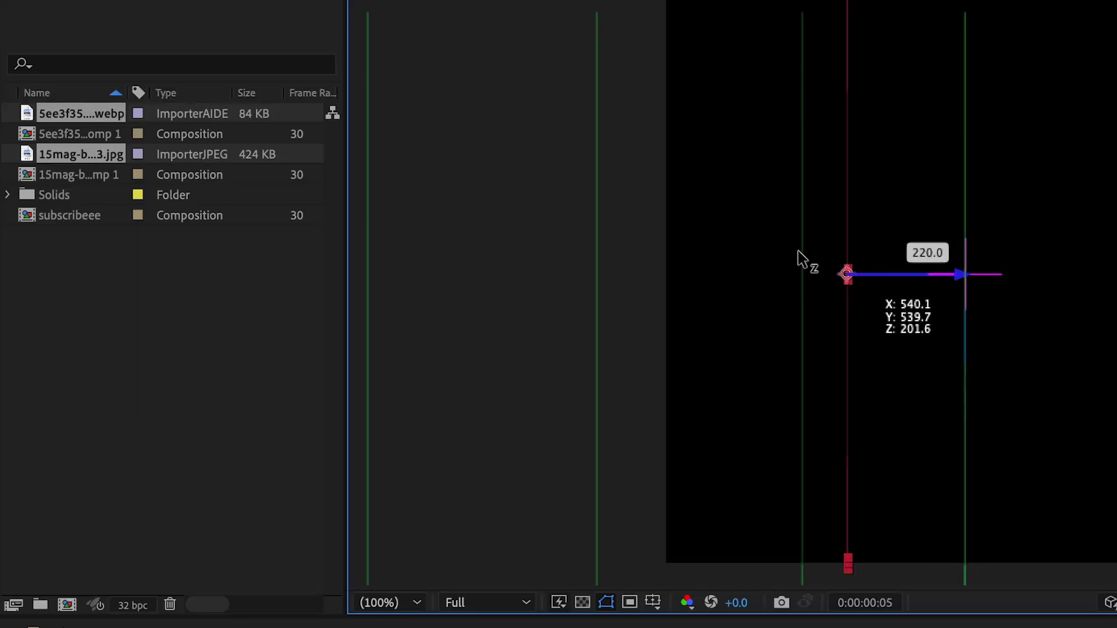
drag(423, 228, 392, 227)
scroll(392, 227, down, 4)
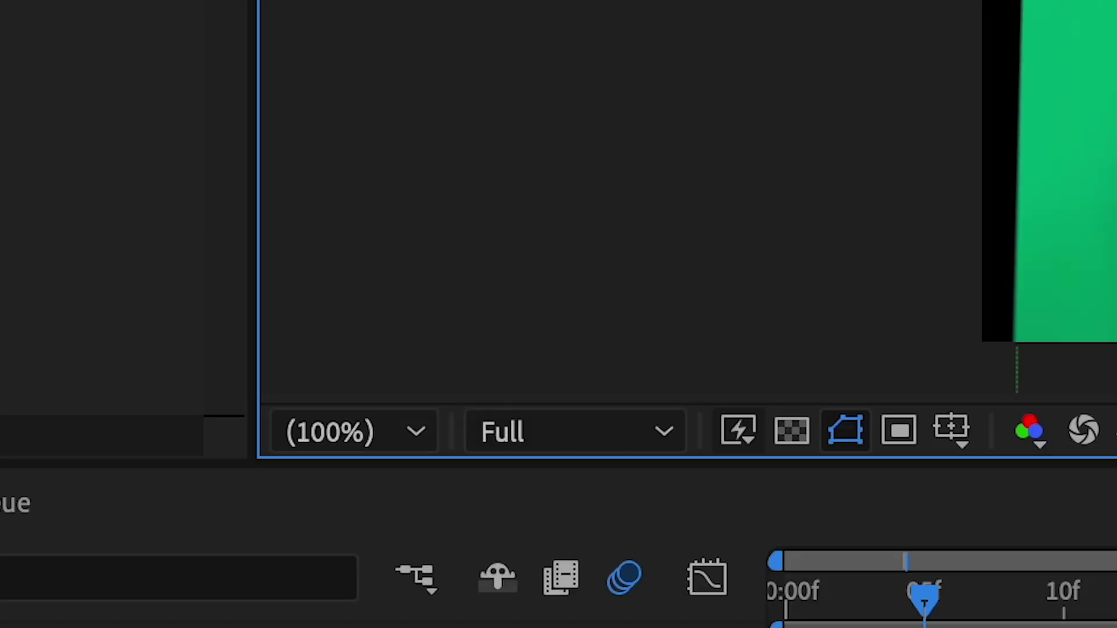
Step: At 0:00:01:21, push the portrait beneath the eye copies farther back in depth and reveal its orientation and rotation properties
drag(373, 508, 756, 494)
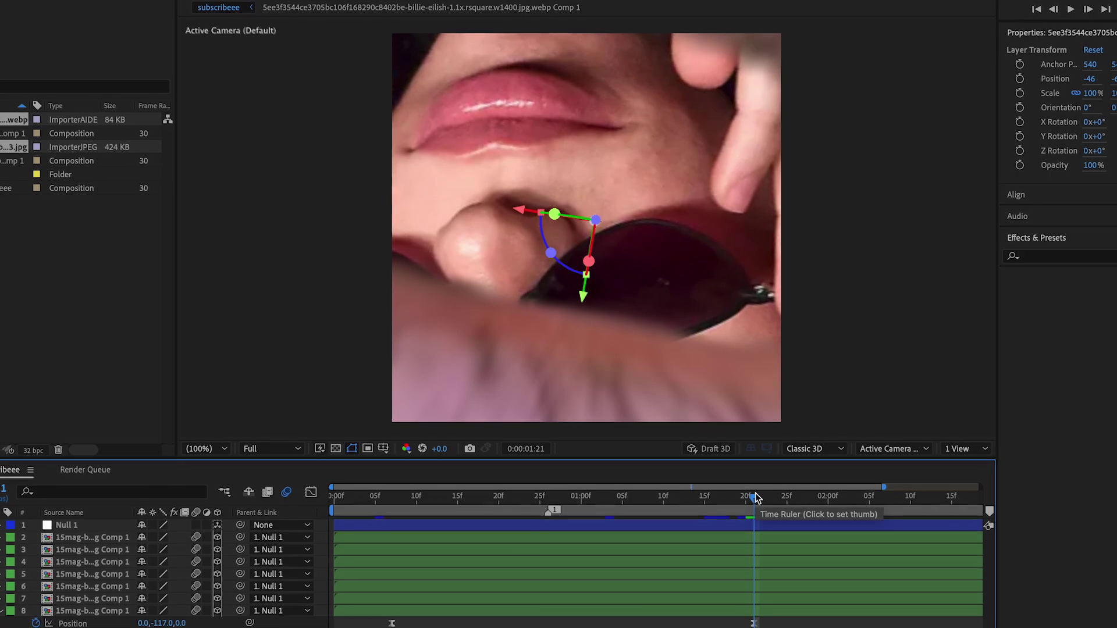
drag(375, 481, 354, 482)
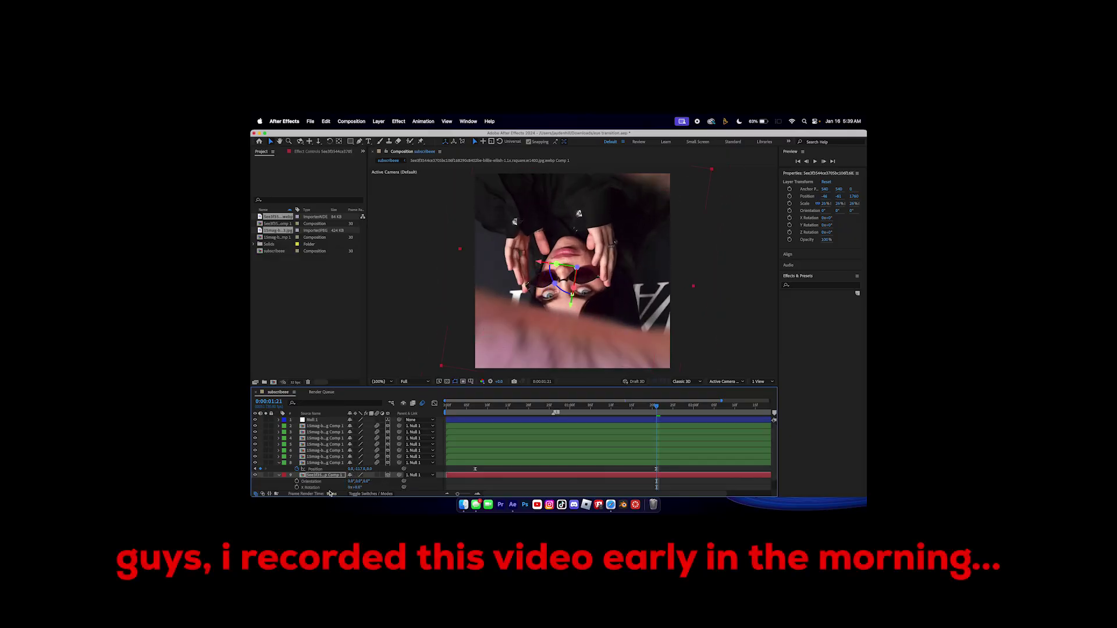
scroll(326, 476, down, 2)
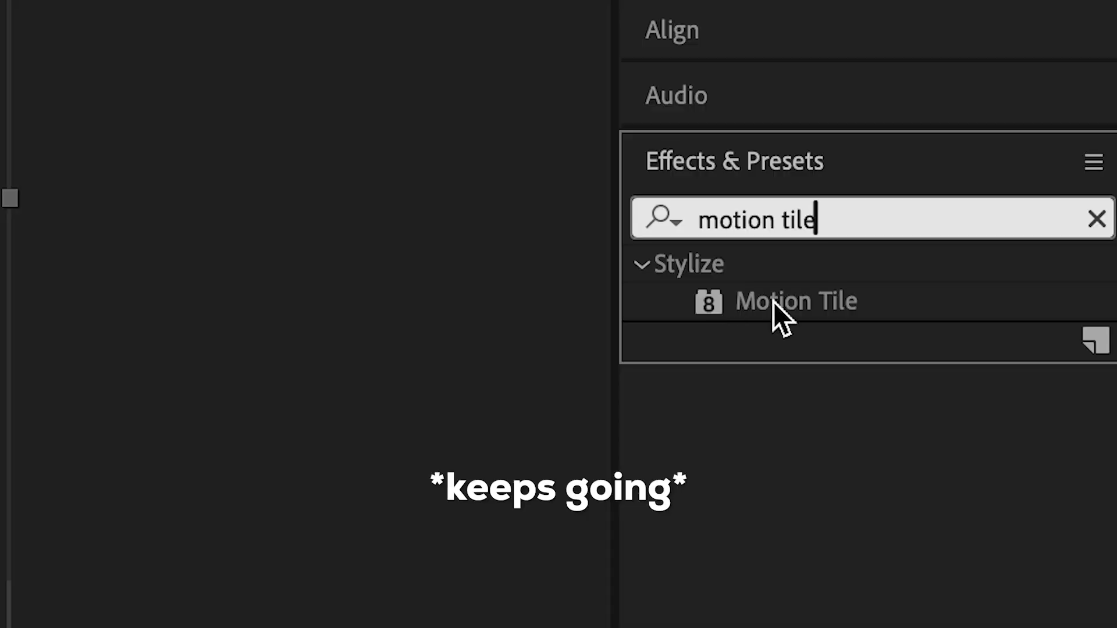
Step: Apply Motion Tile to the portrait layer in Pre-comp 1 with Output Width and Output Height at 200 and Mirror Edges enabled
click(773, 301)
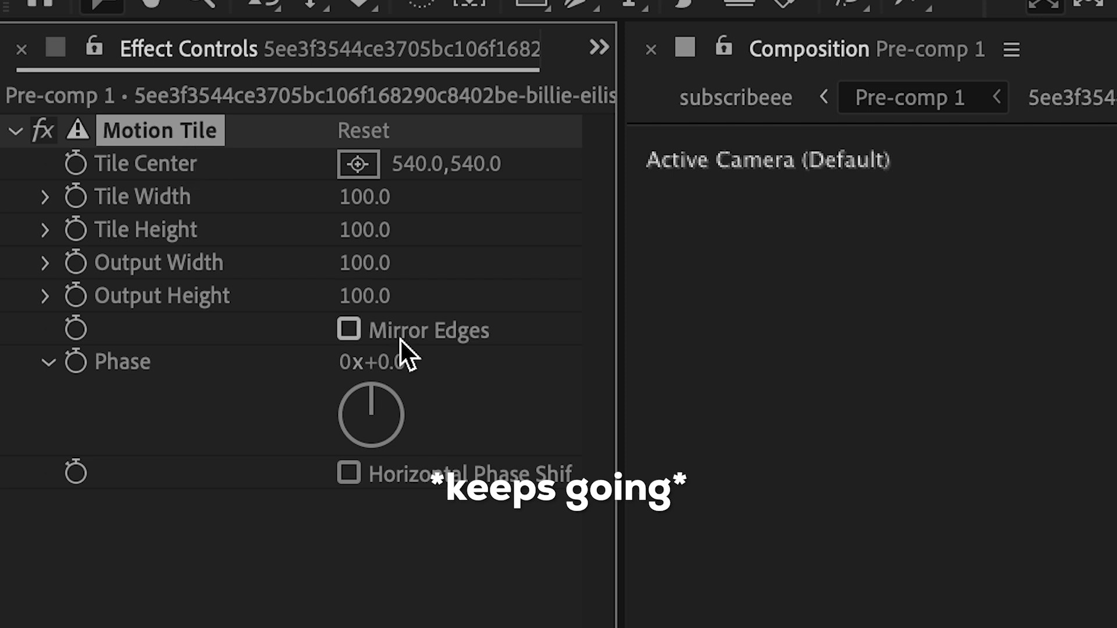
text(200)
key(Return)
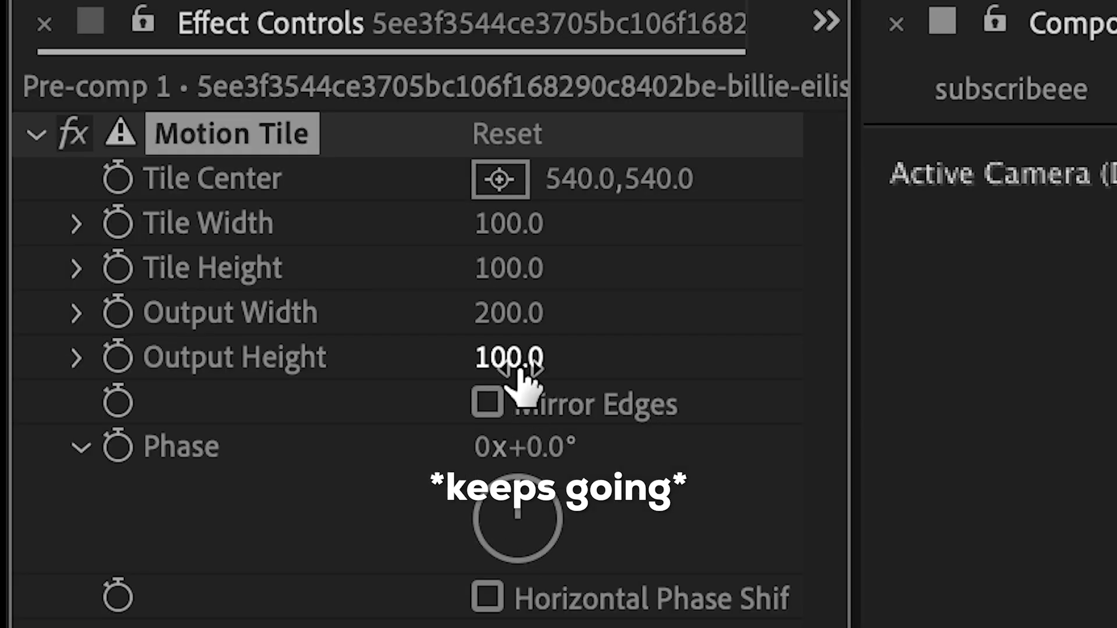
text(20)
text(0)
key(Return)
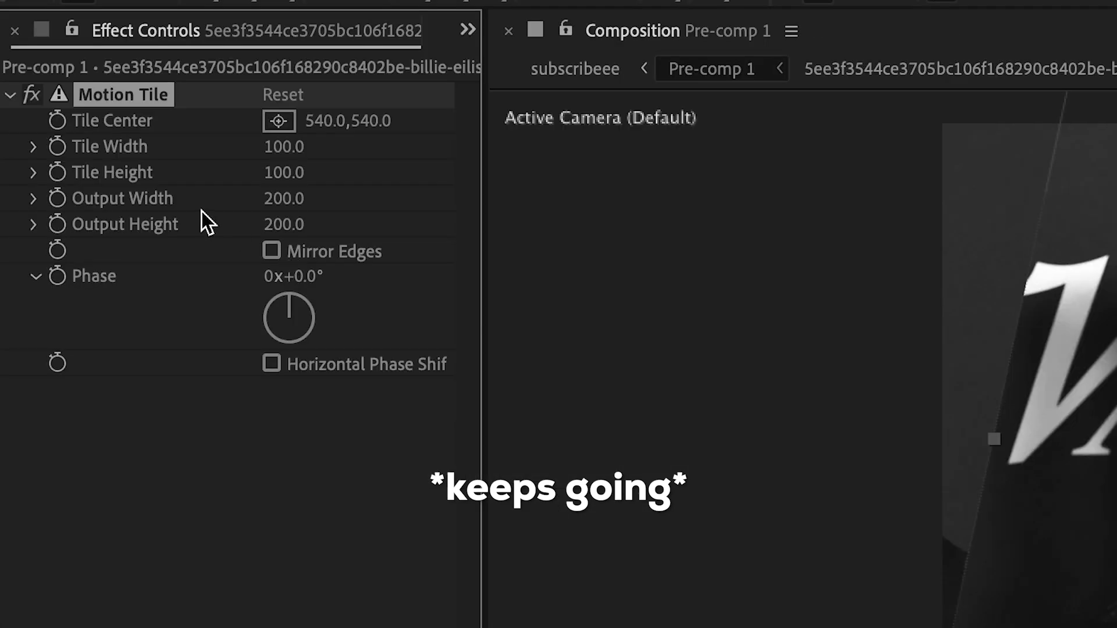
click(272, 251)
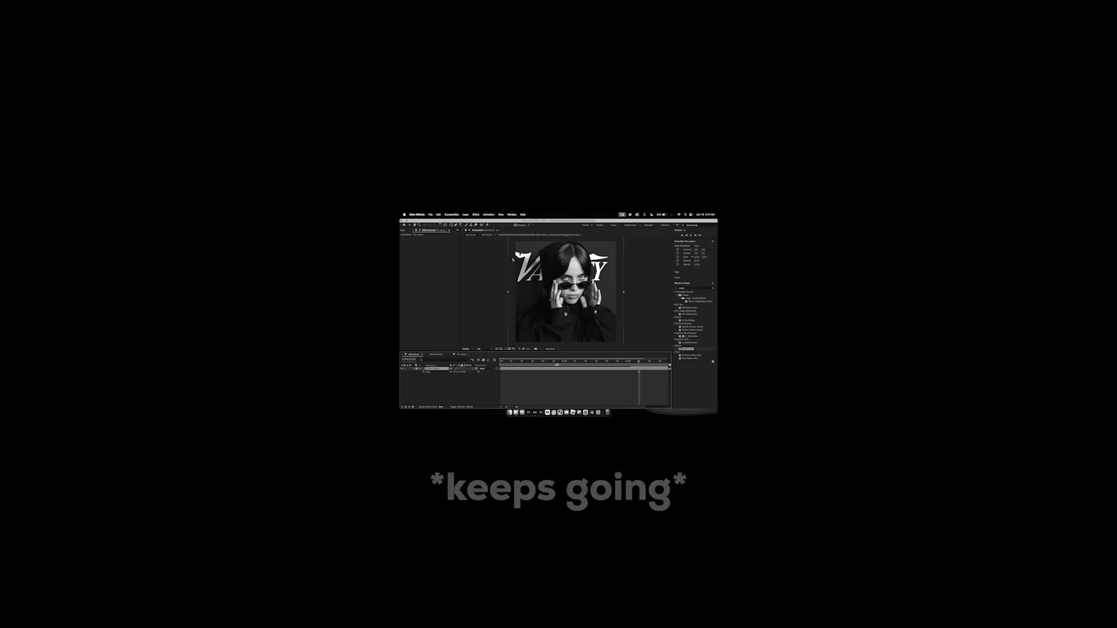